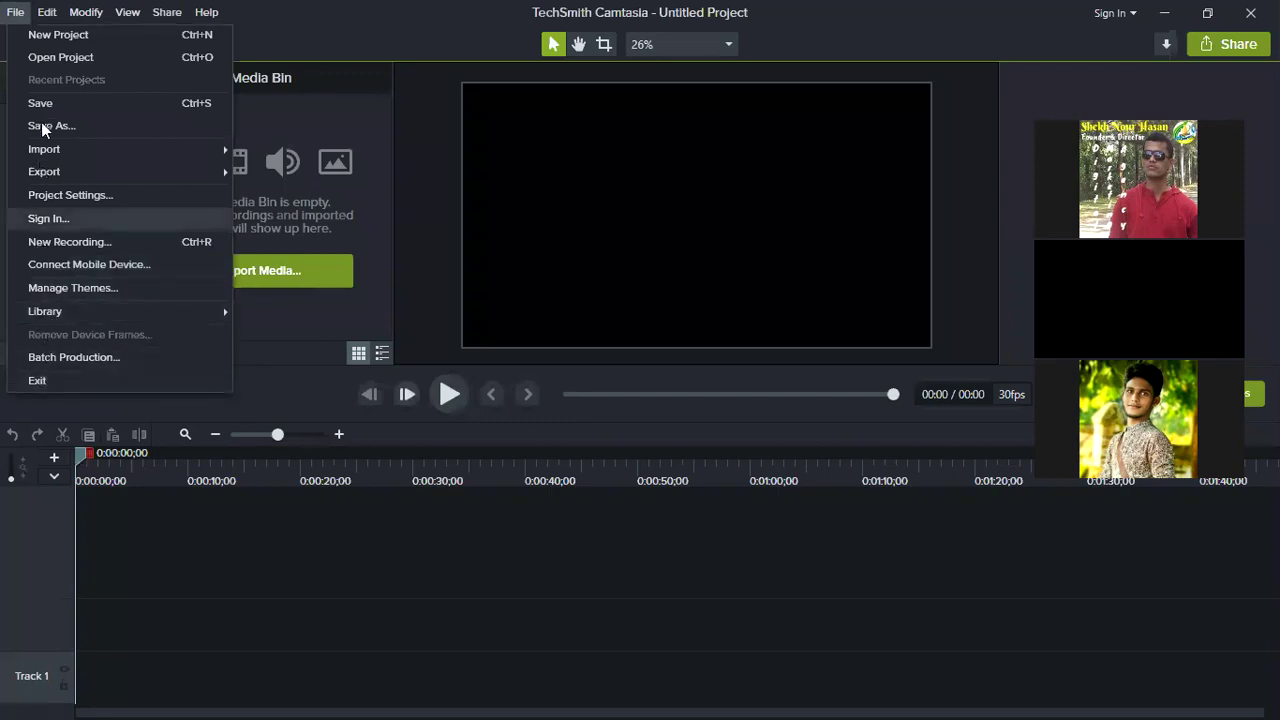
Review the commands available for editing, modifying, viewing, sharing and getting help in the empty project
mouse_move(46, 14)
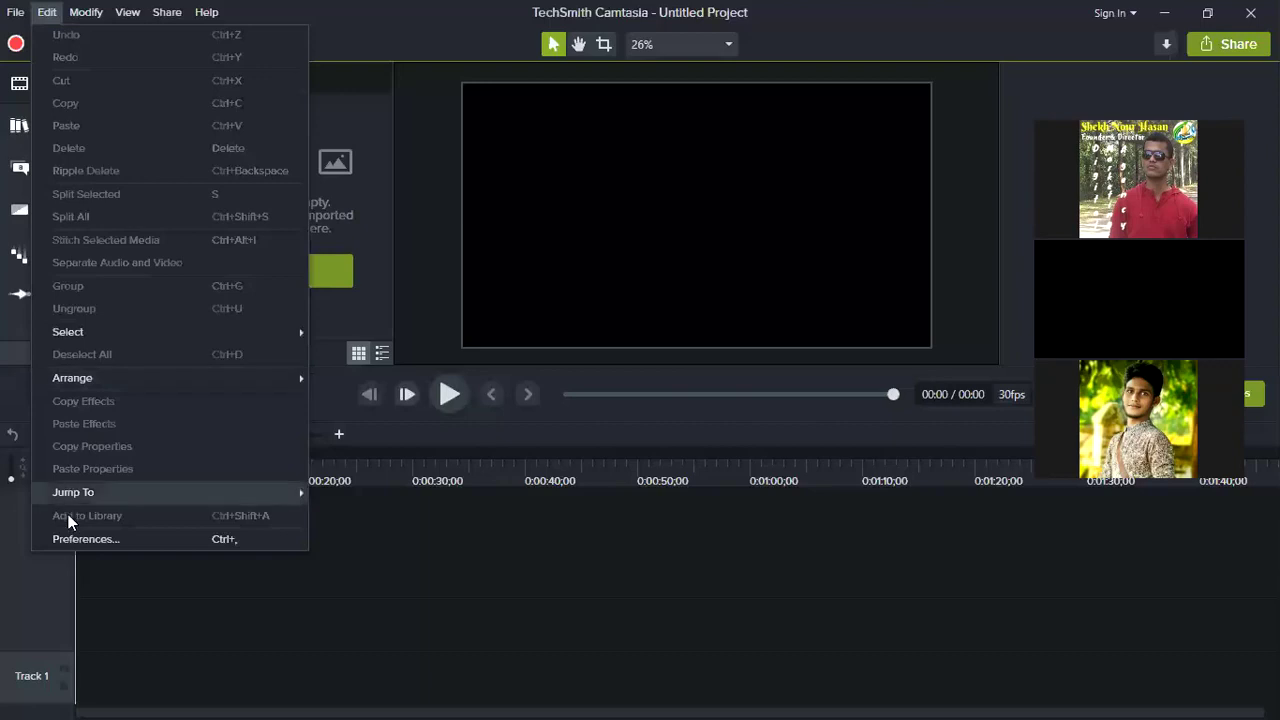
key(Right)
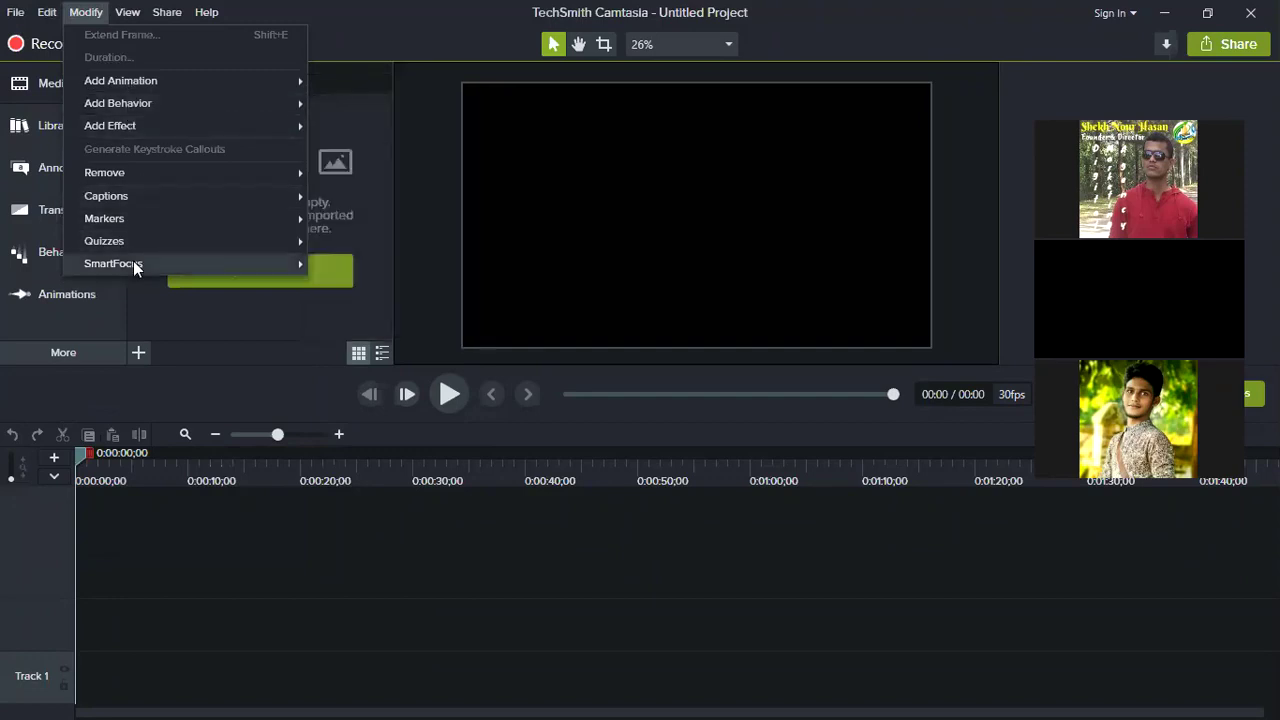
key(Right)
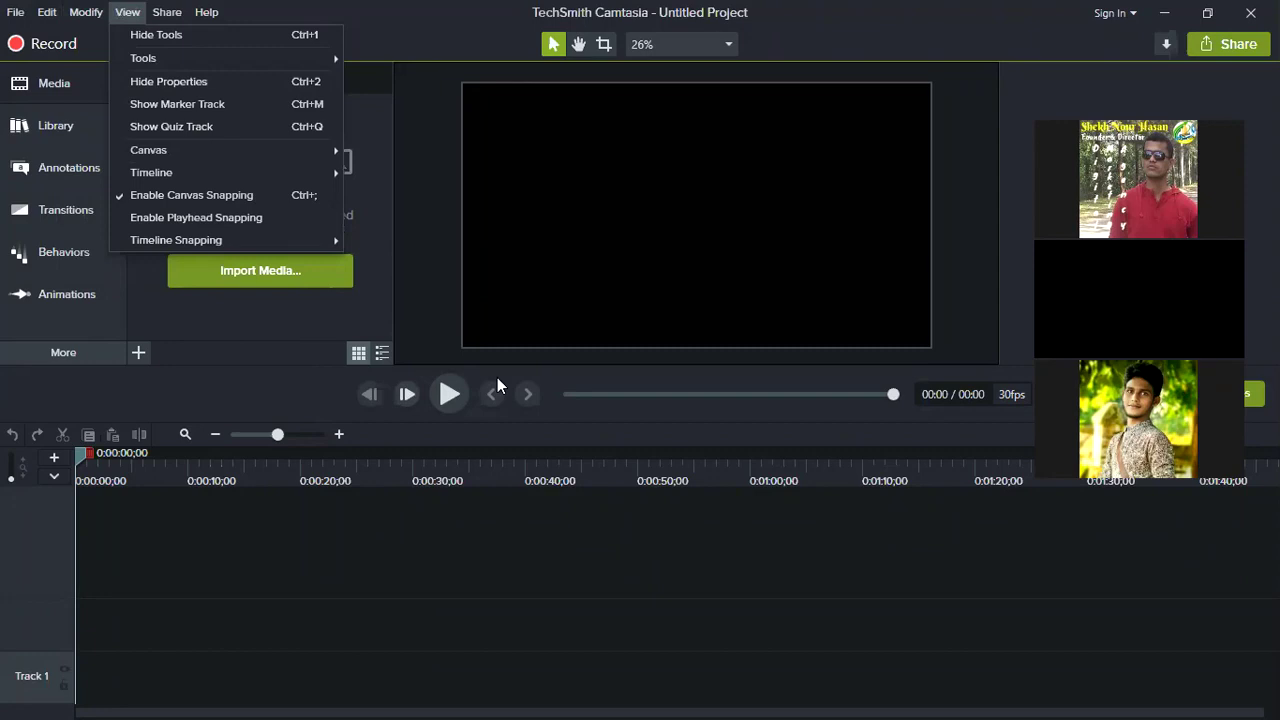
mouse_move(182, 68)
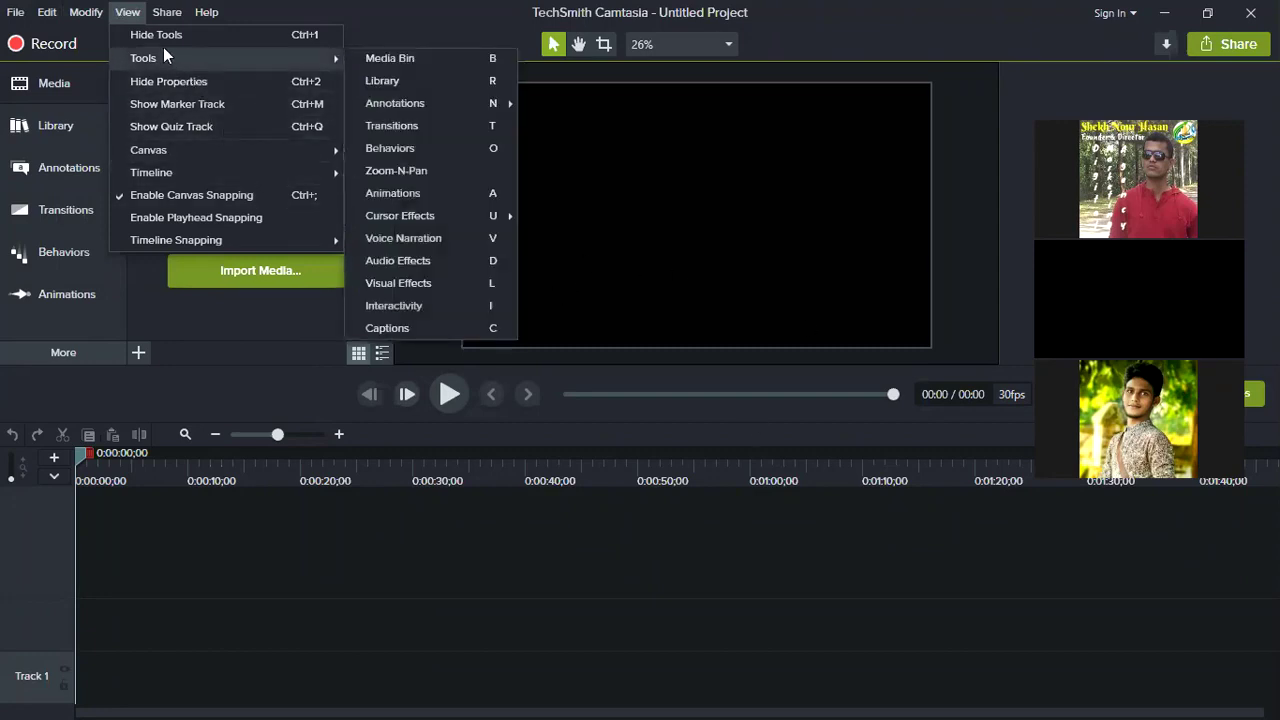
mouse_move(124, 173)
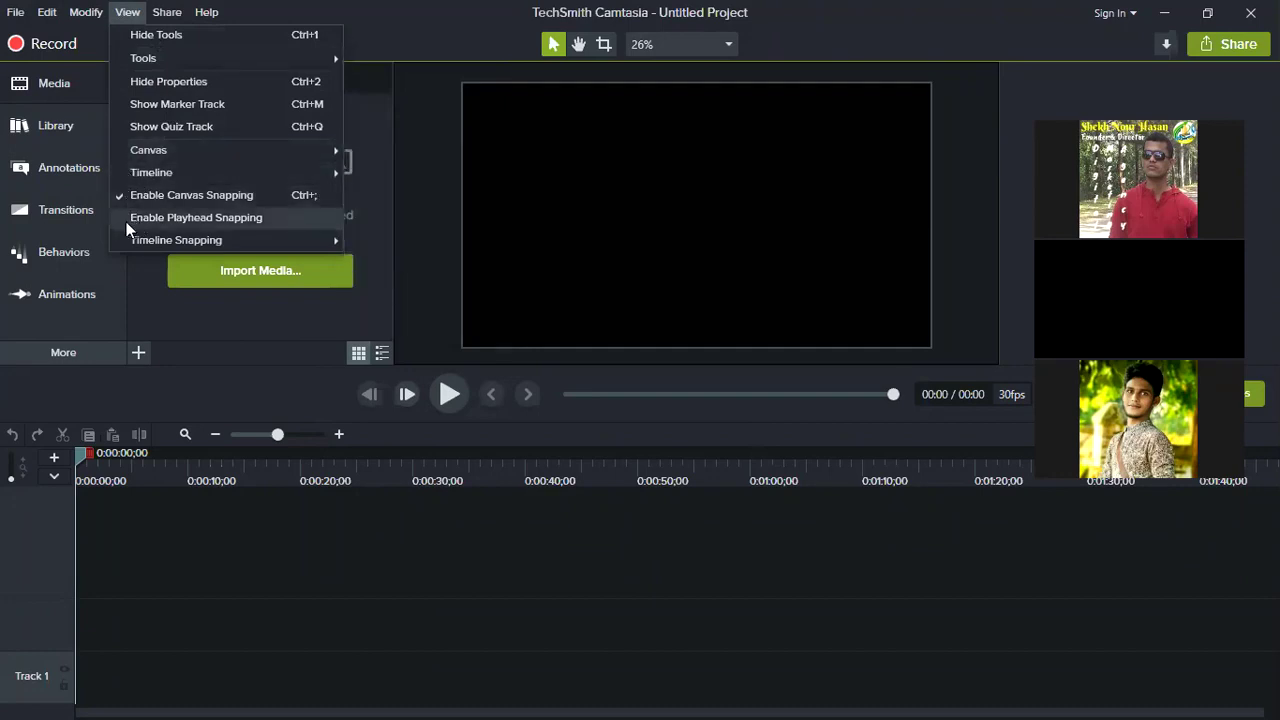
mouse_move(113, 243)
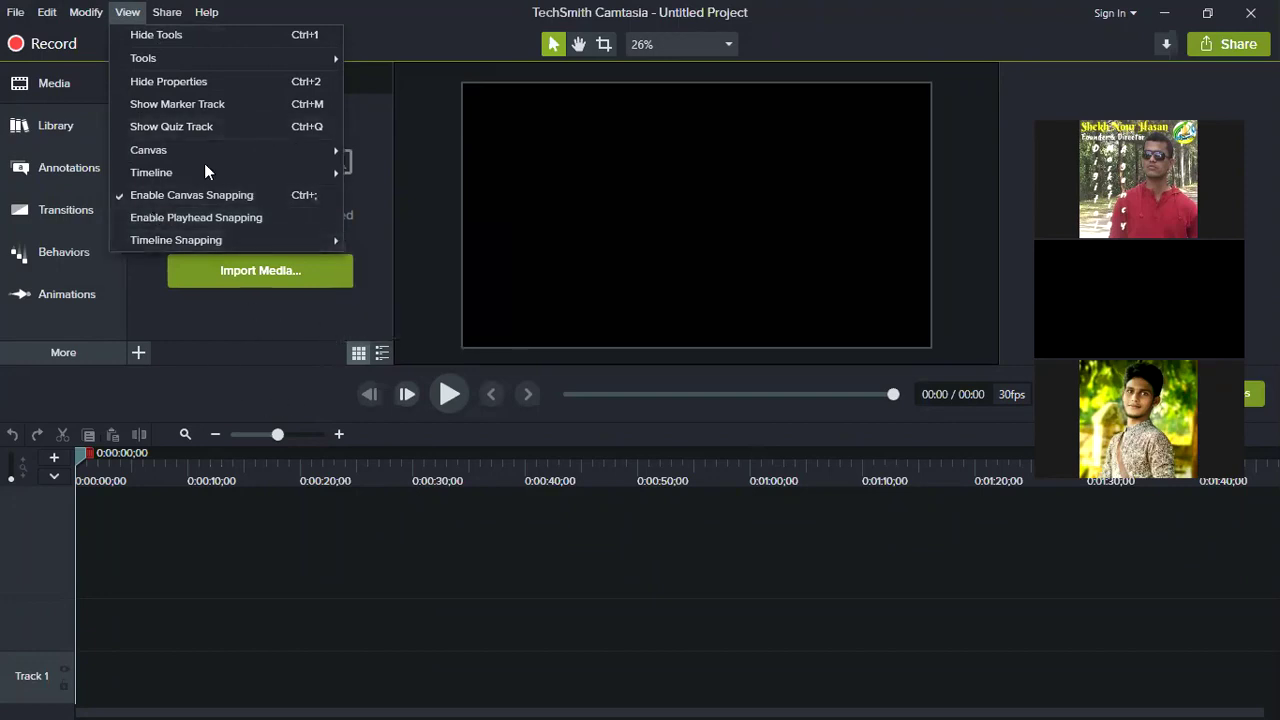
click(166, 12)
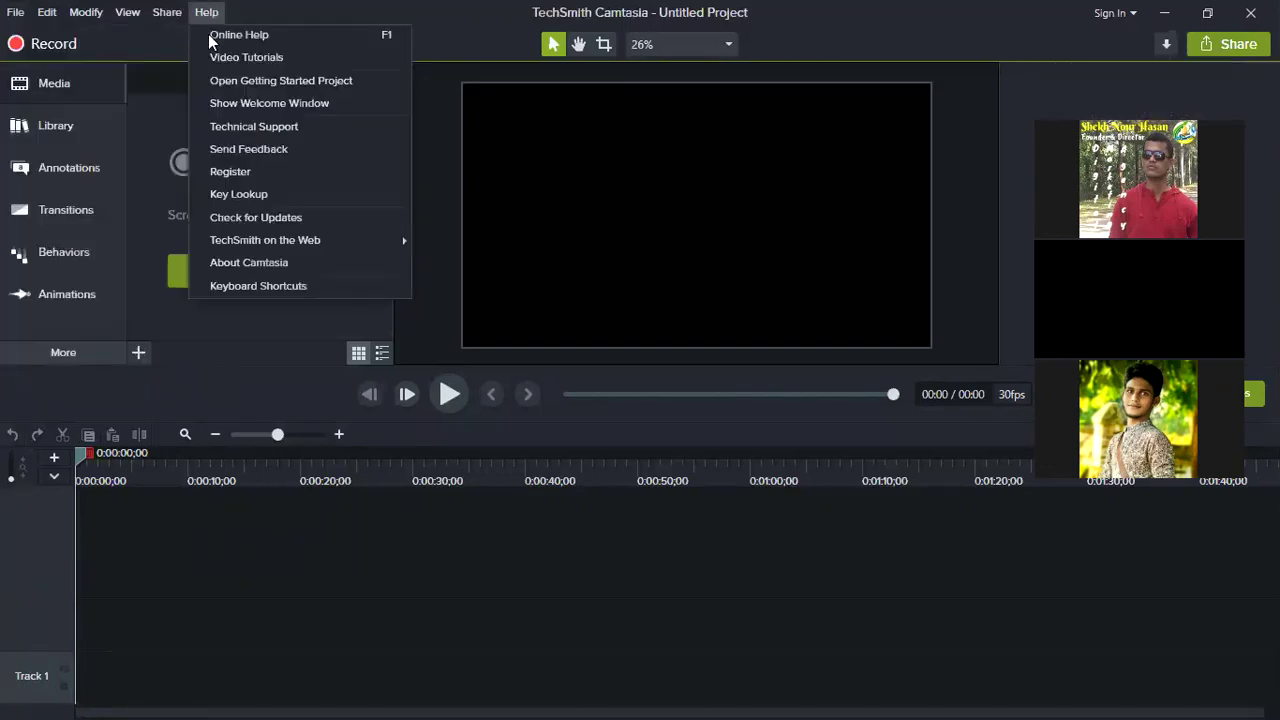
key(Right)
key(Left)
key(Right)
key(Left)
key(Left)
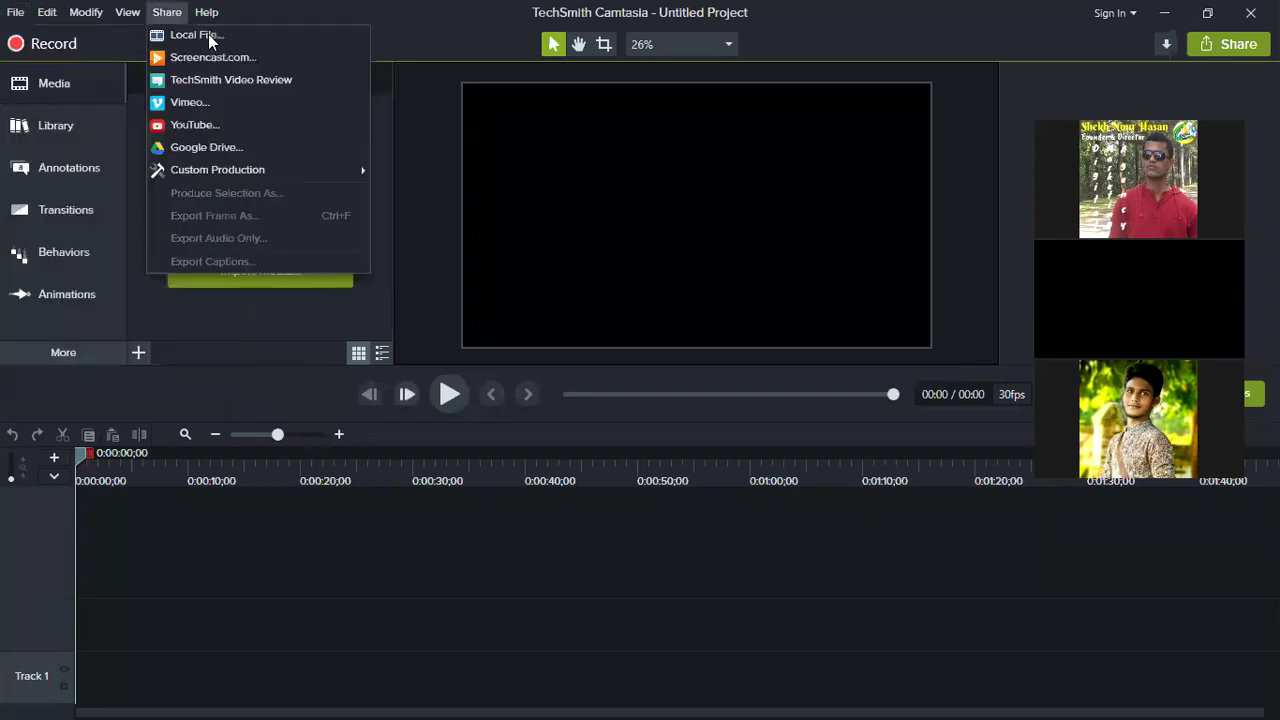
key(Right)
key(Right)
key(Right)
key(Right)
key(Left)
key(Left)
key(Left)
key(Left)
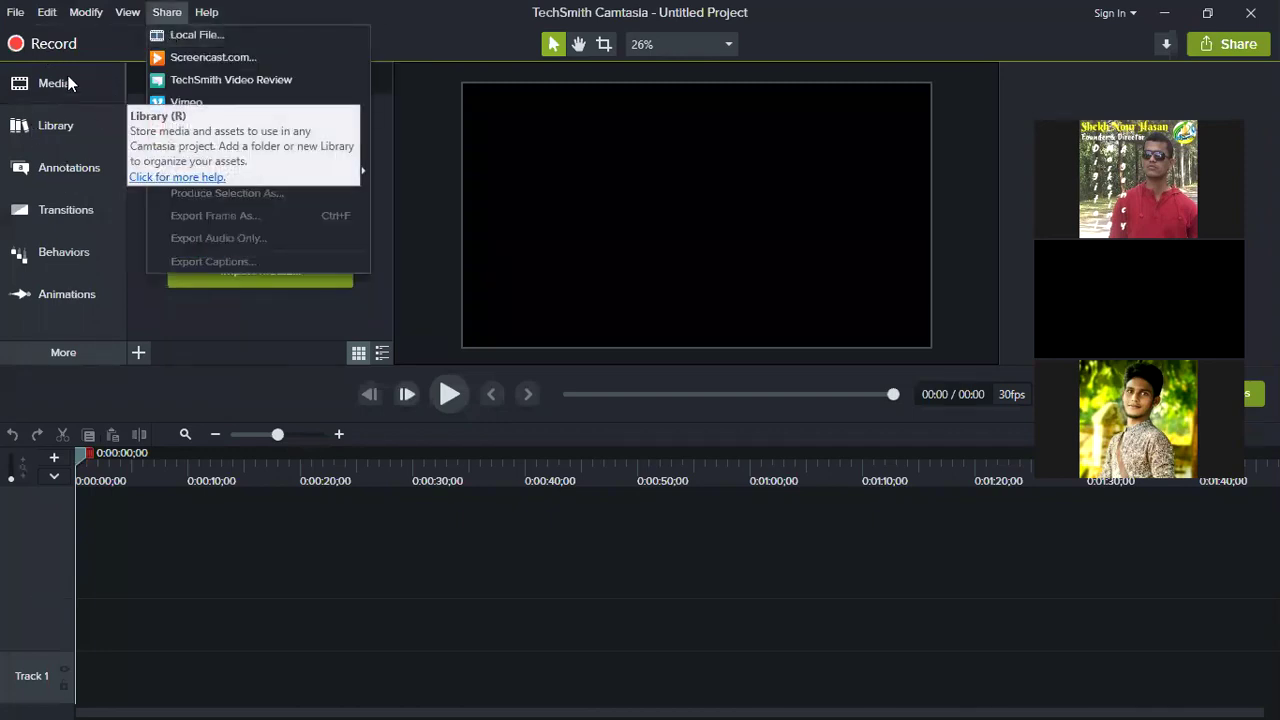
click(259, 313)
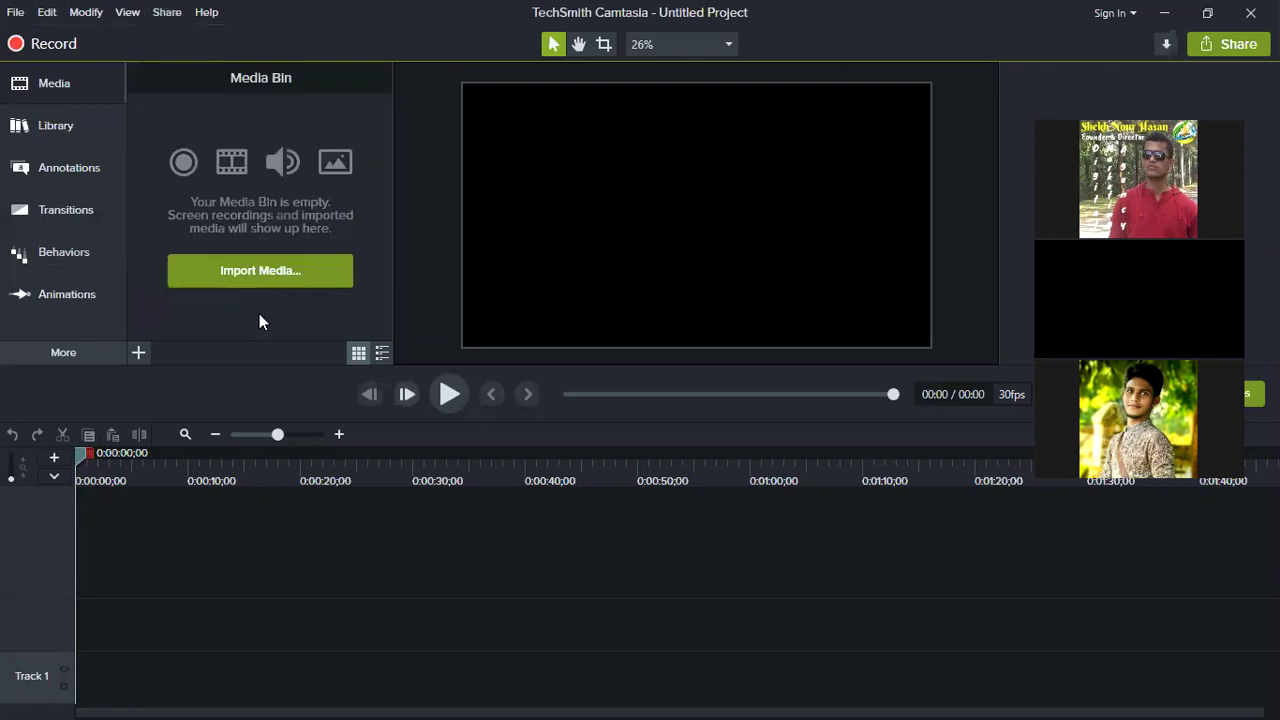
click(77, 296)
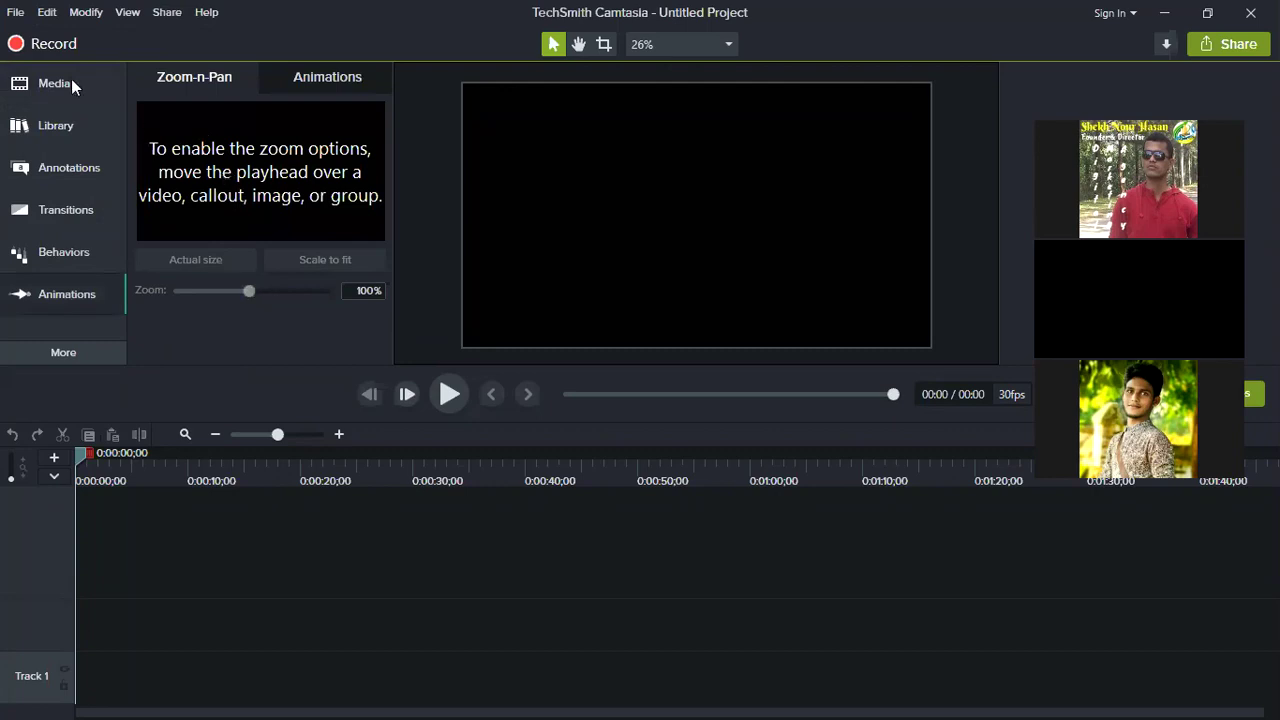
click(15, 13)
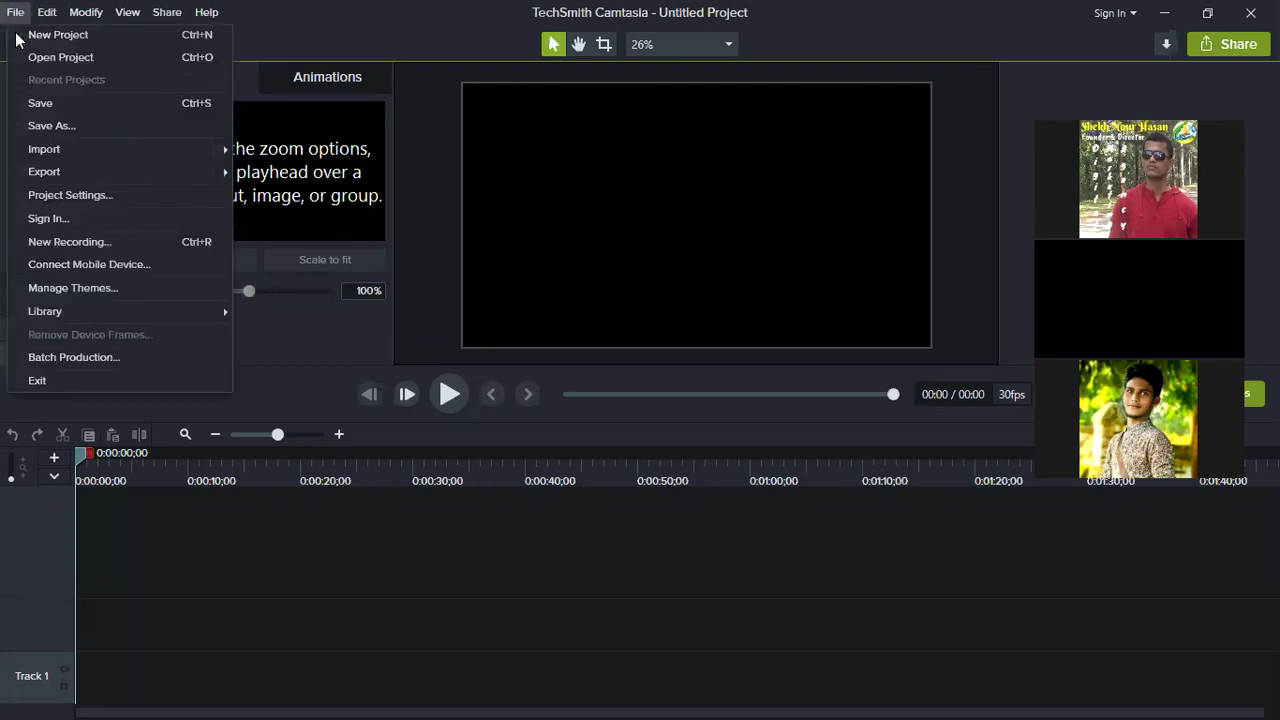
key(Escape)
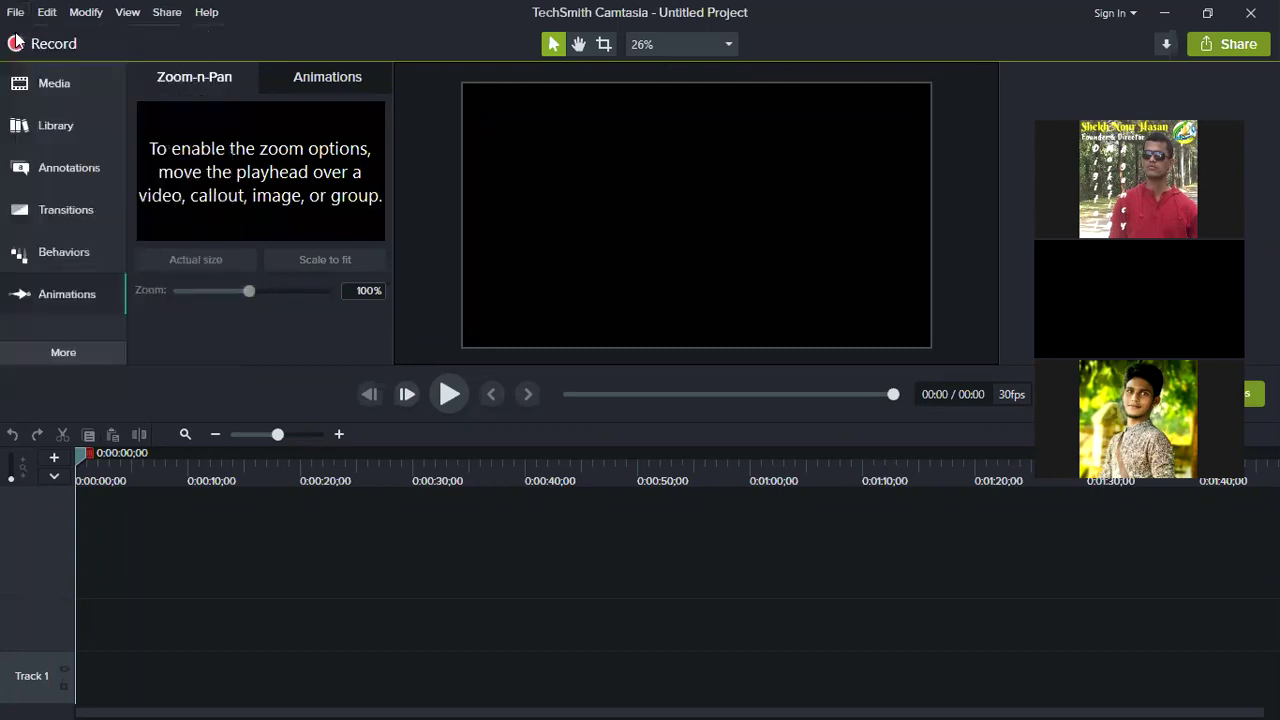
Start a media import into the Media Bin and browse to the Video Editing Project Samples folder on the Desktop
click(66, 92)
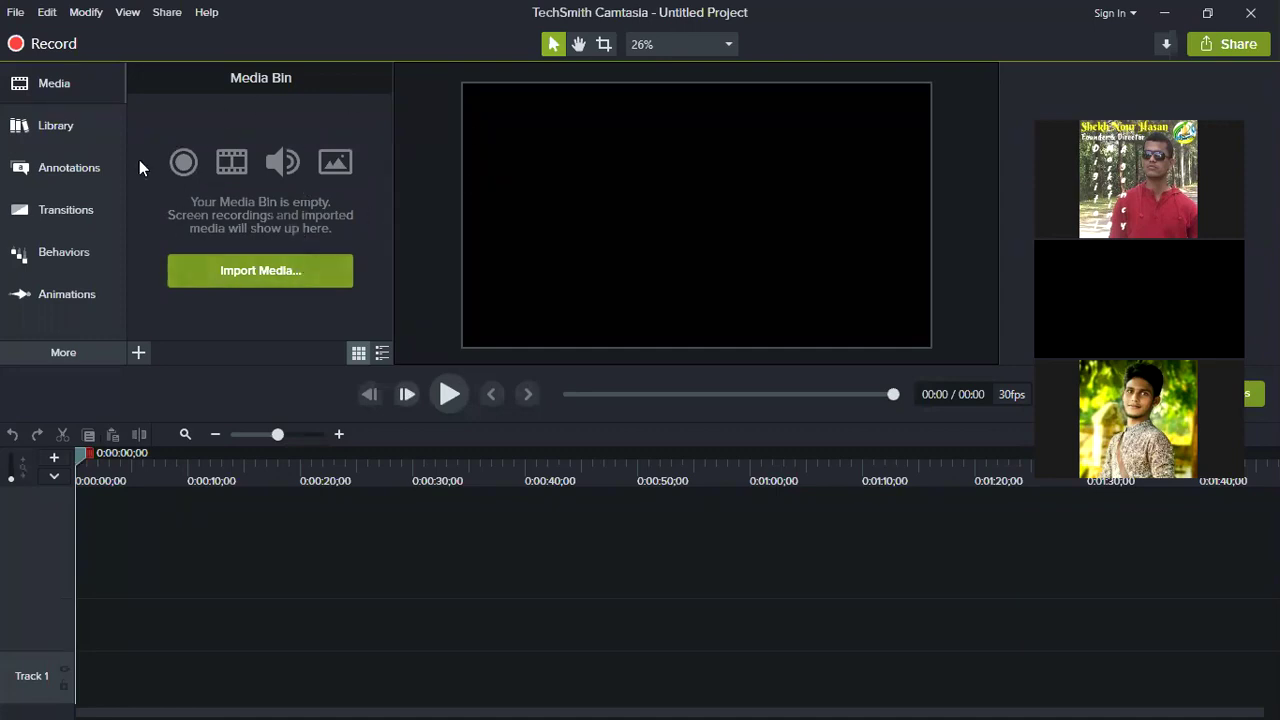
click(255, 272)
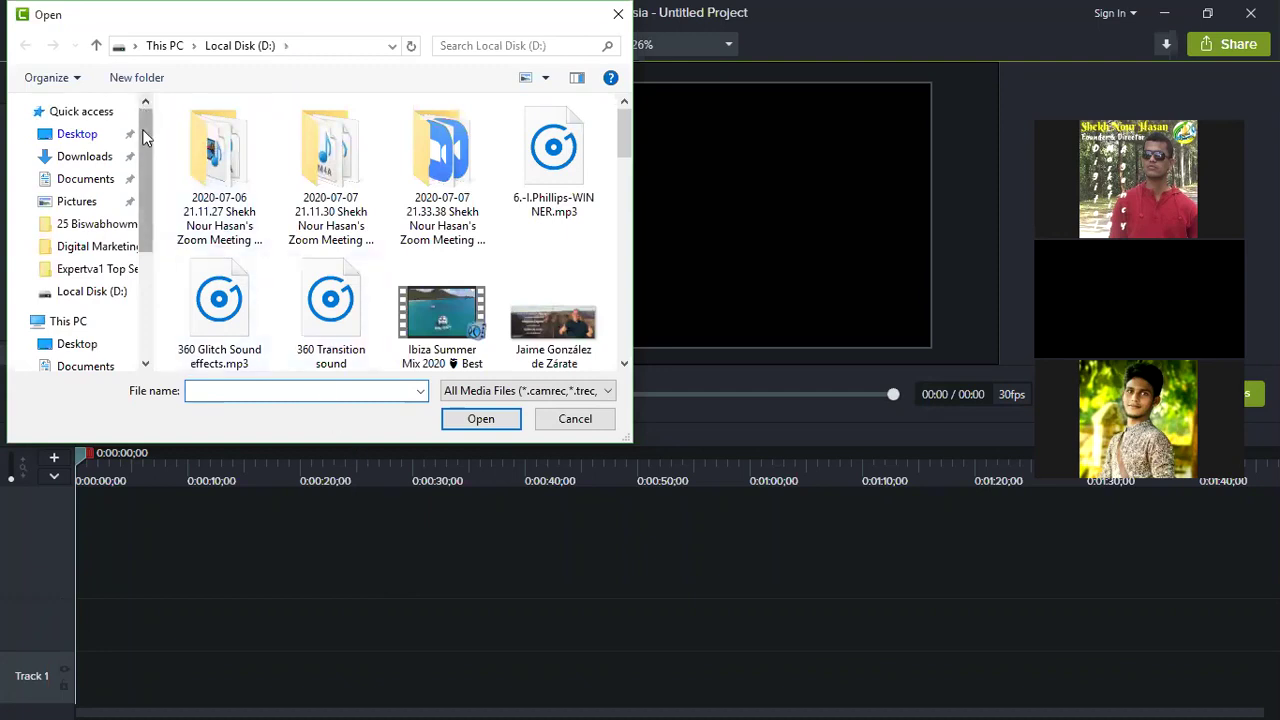
click(84, 134)
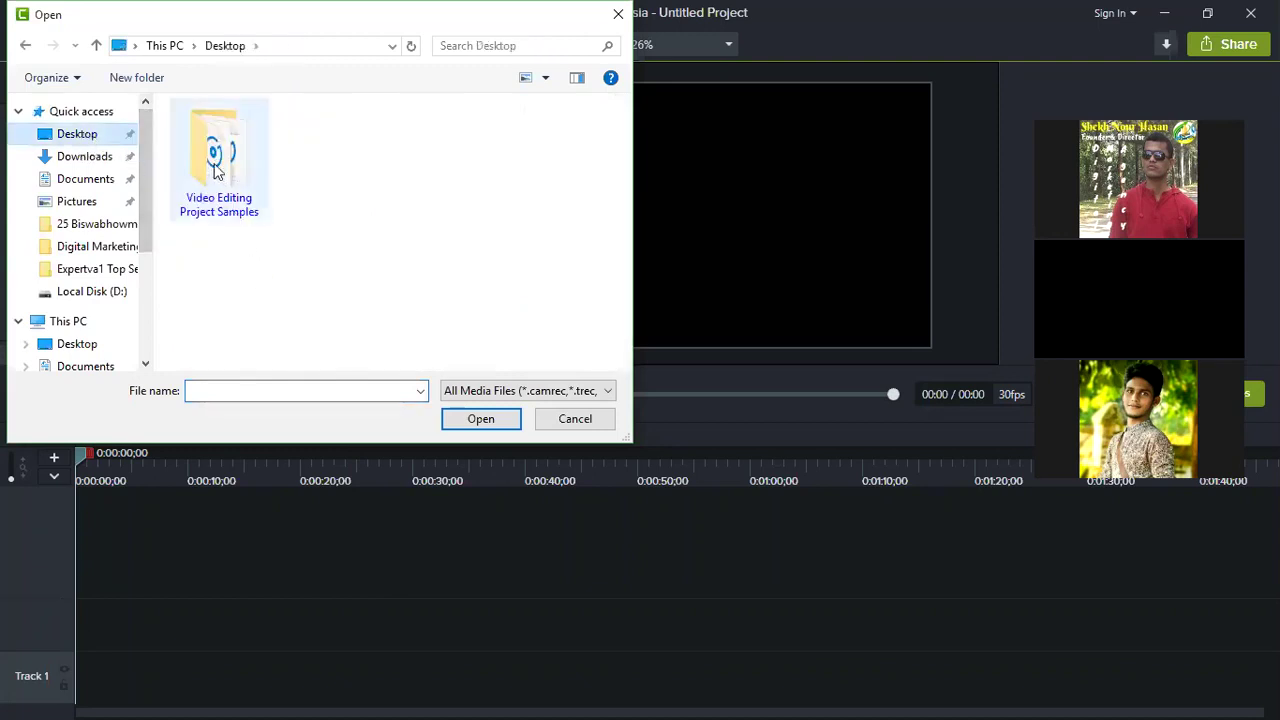
double_click(222, 200)
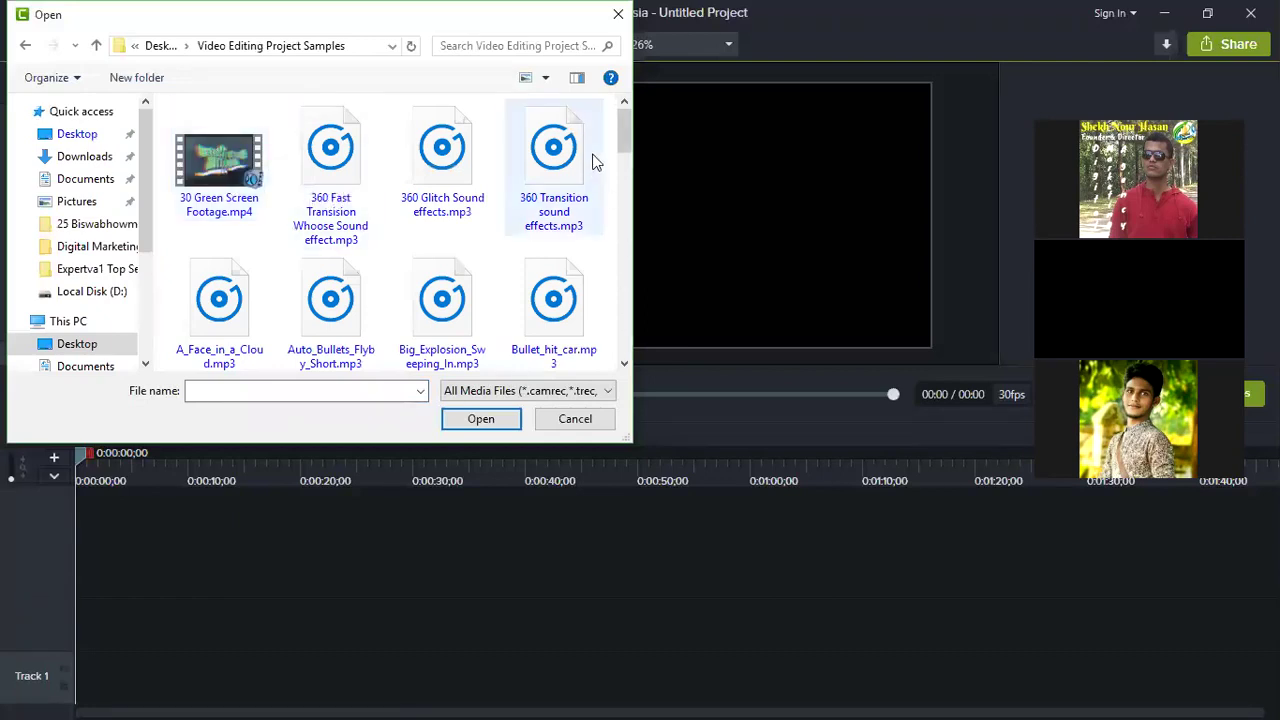
Select 360 Fast Transision Whoose Sound effect.mp3, Green Screen Chroma Key.mp4, Green Screen Fish.mp4, Green Screen Plane.mp4 and Hear_the_Noise.mp3 for import
click(335, 155)
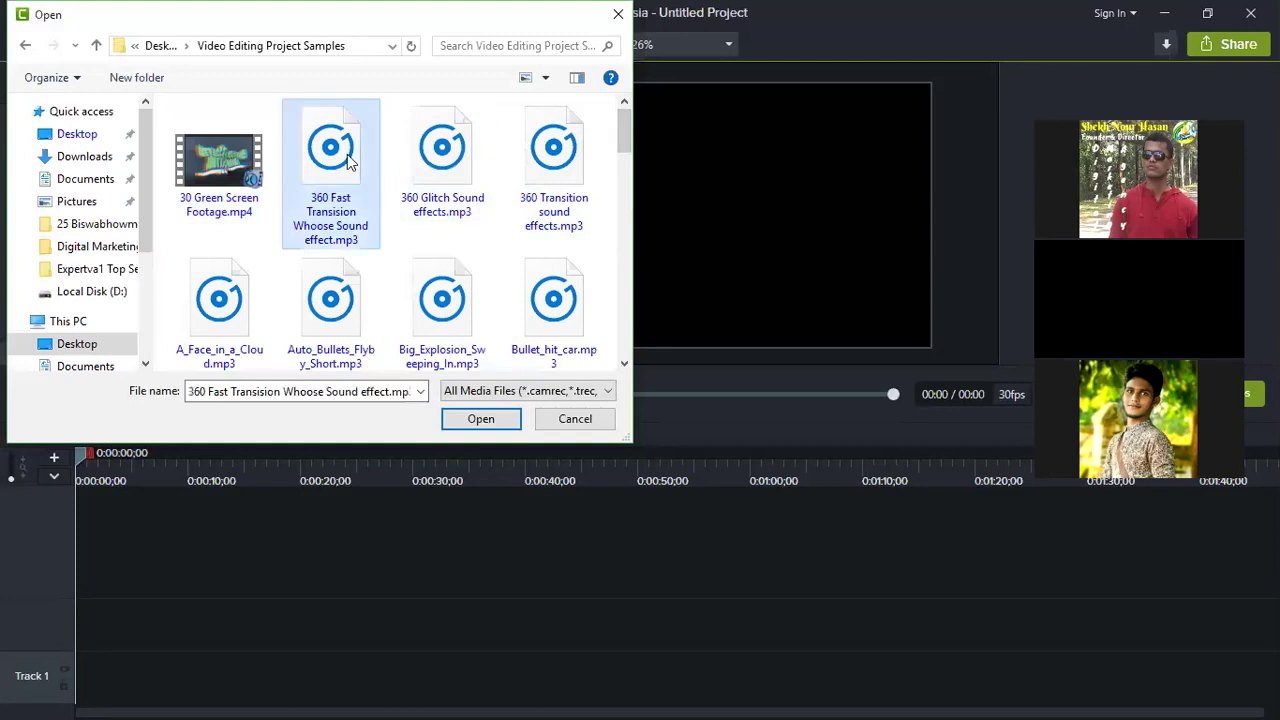
drag(628, 124, 626, 167)
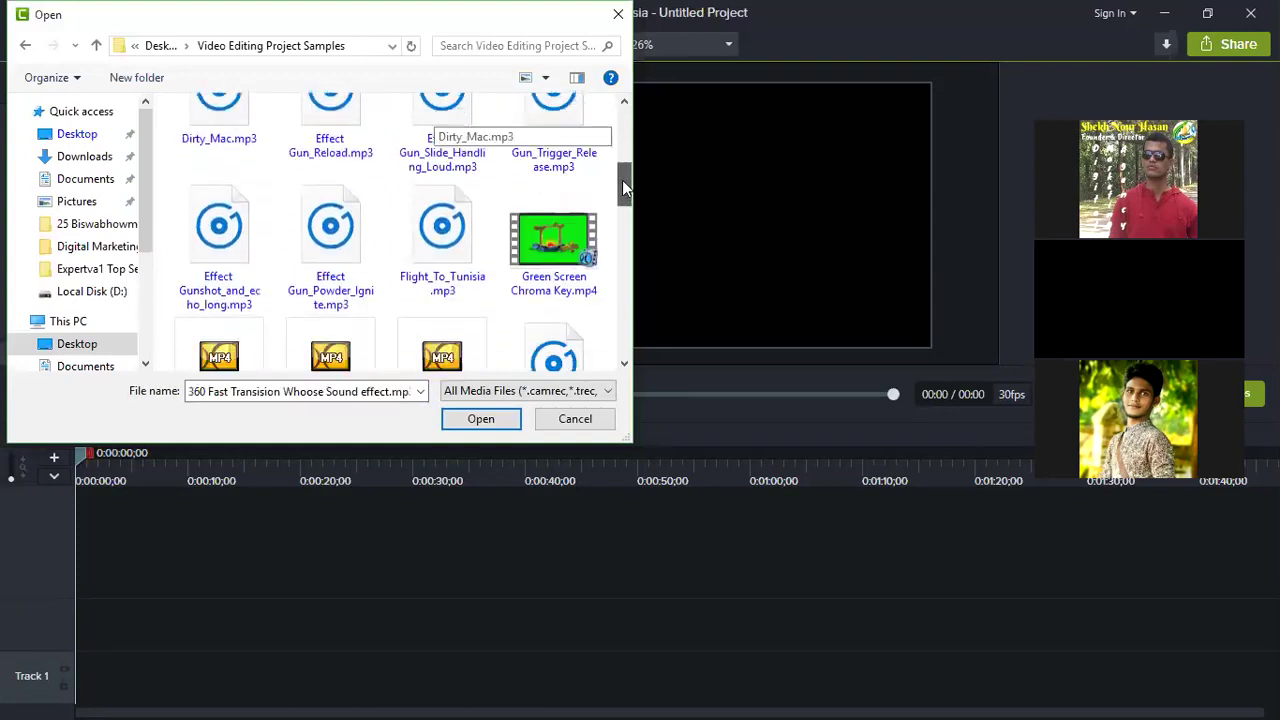
ctrl+click(553, 240)
drag(624, 185, 566, 224)
ctrl+click(220, 165)
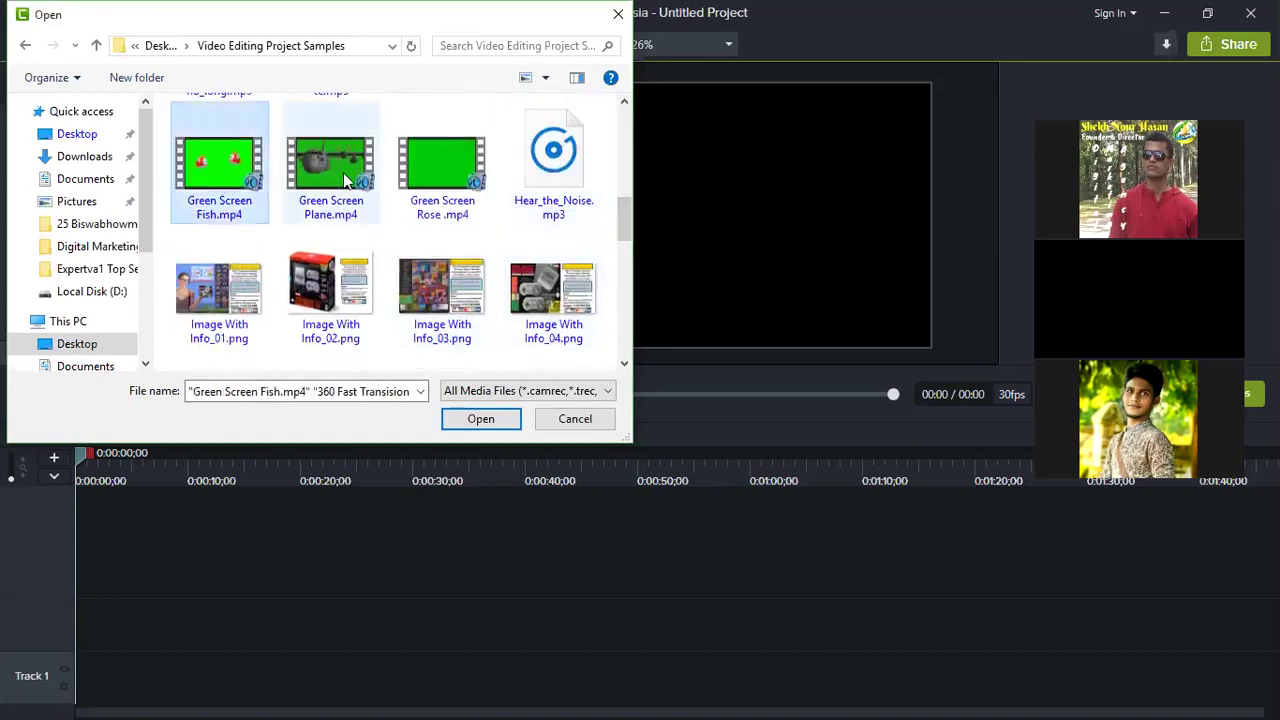
ctrl+click(343, 172)
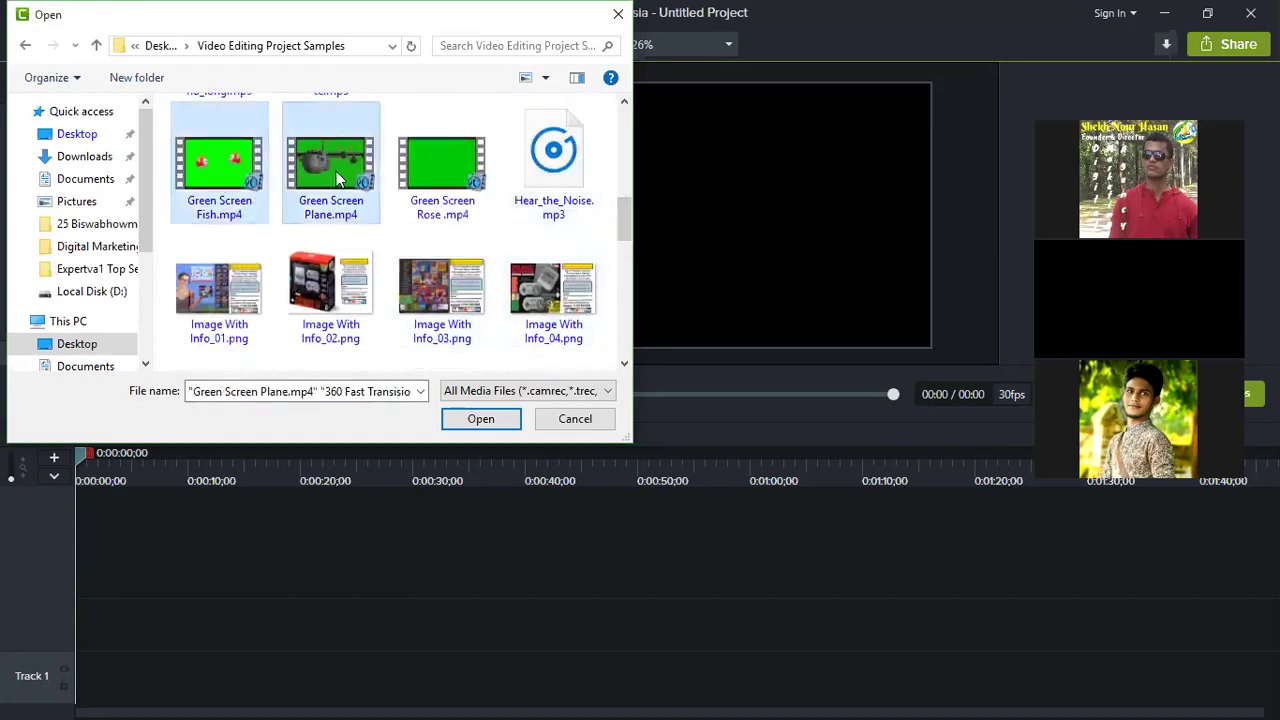
ctrl+click(553, 180)
Add Image With Info_01.png, Image With Info_02.png and Image With Info_03.png to the selection and import all selected files
mouse_move(622, 228)
mouse_down()
mouse_move(623, 266)
mouse_move(623, 229)
mouse_up()
ctrl+click(220, 215)
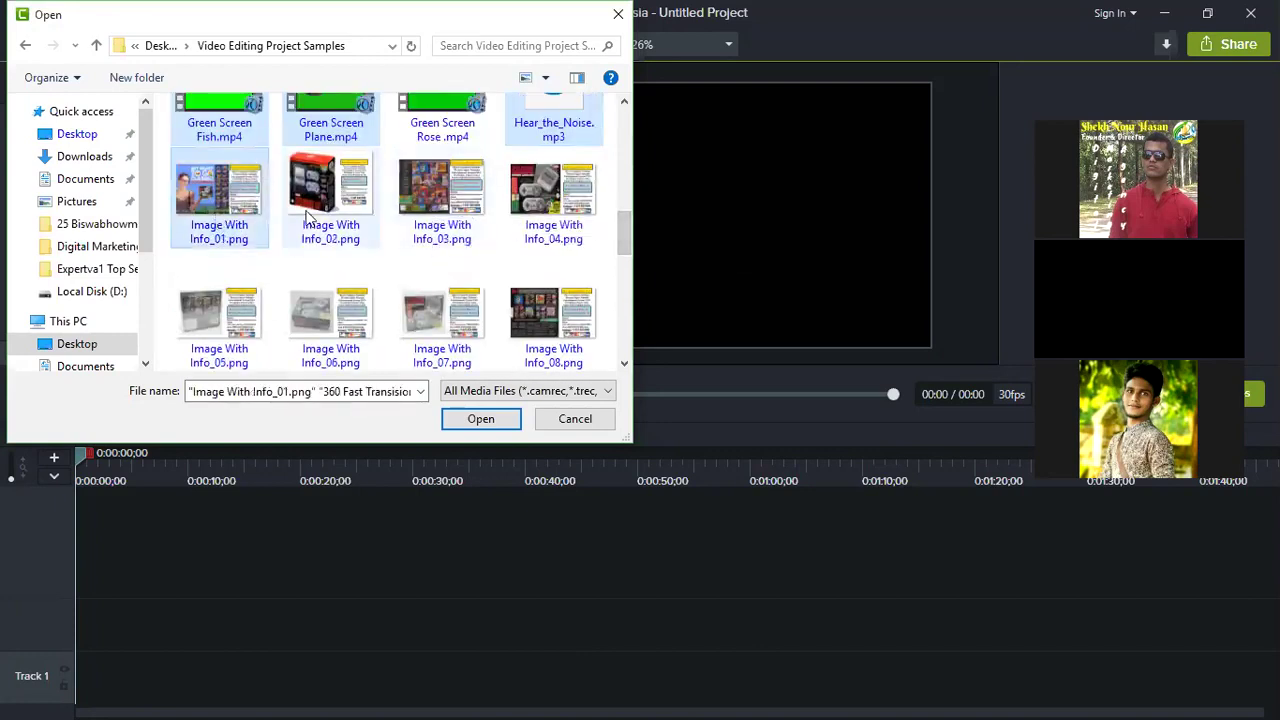
ctrl+click(316, 215)
ctrl+click(430, 212)
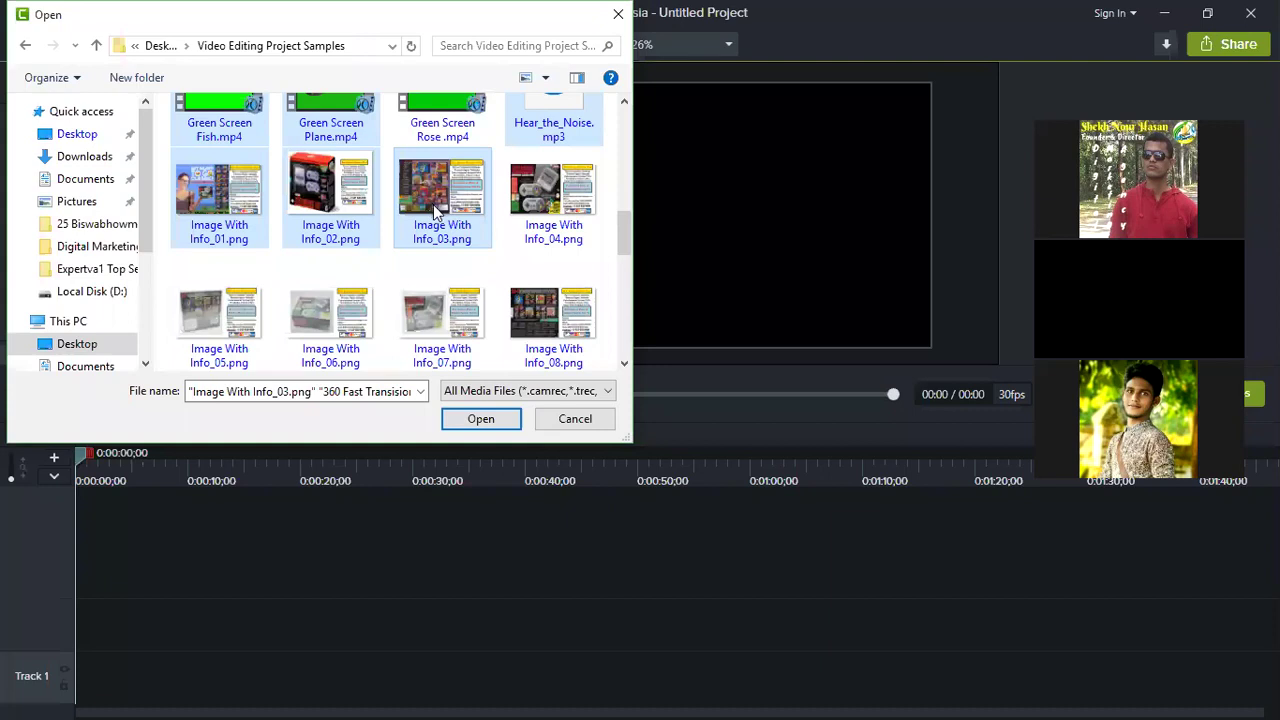
click(486, 418)
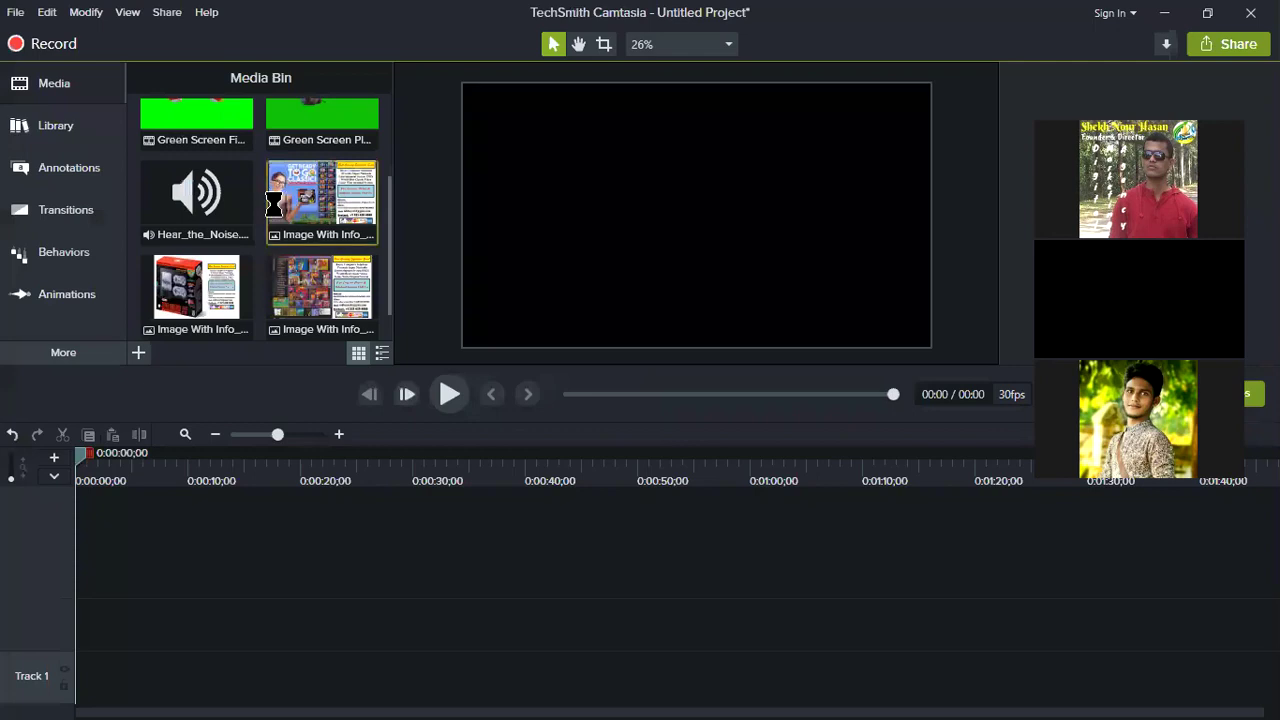
Show the Camtasia 2019 library and check which other libraries and library management options are offered
click(51, 131)
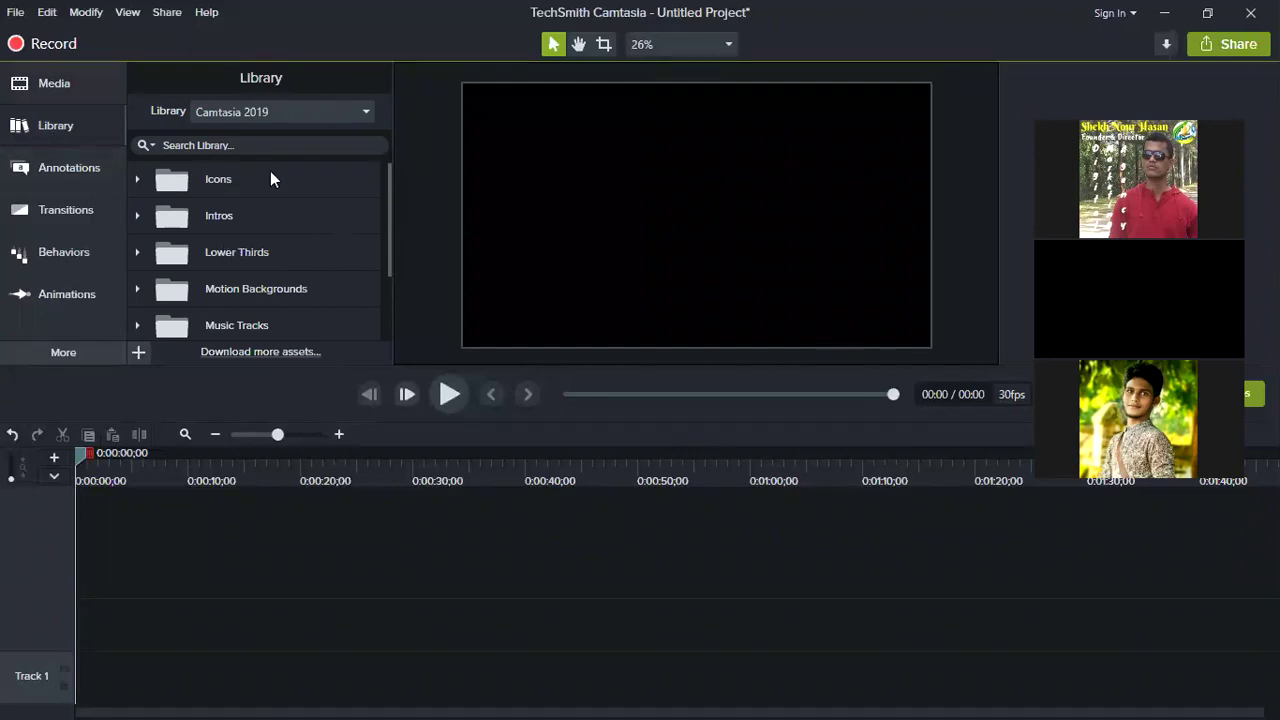
click(354, 117)
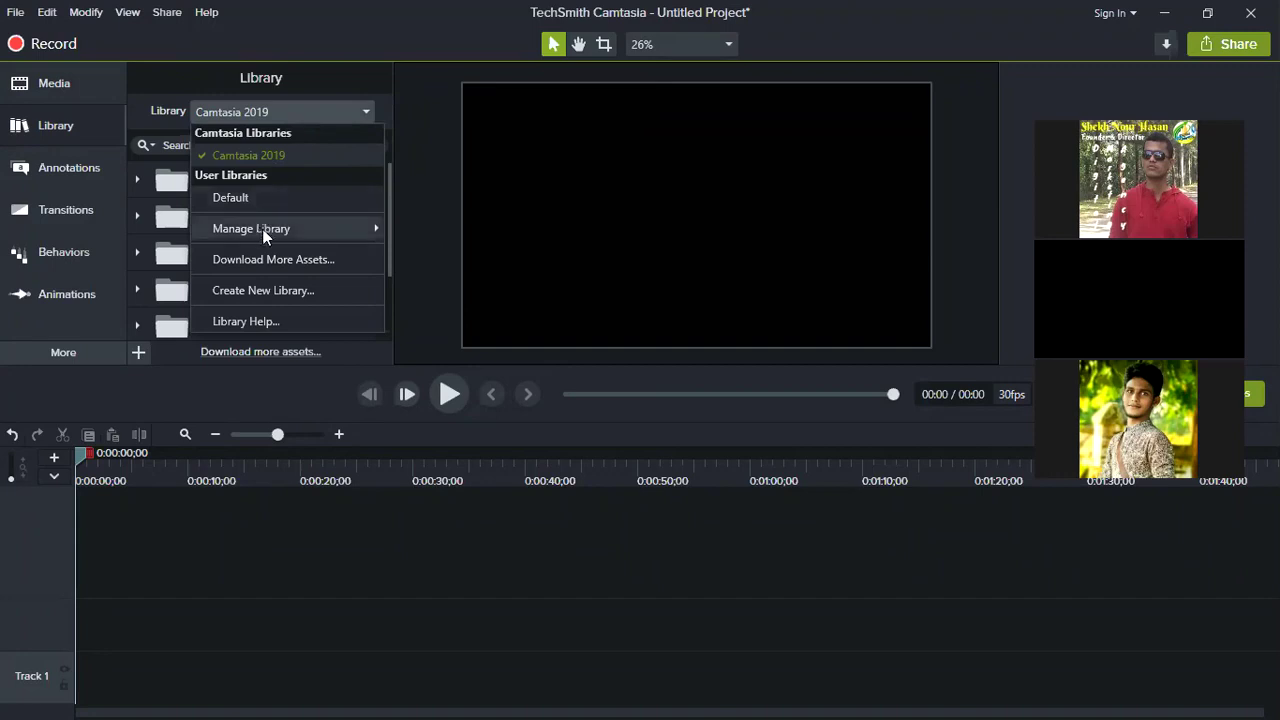
mouse_move(262, 228)
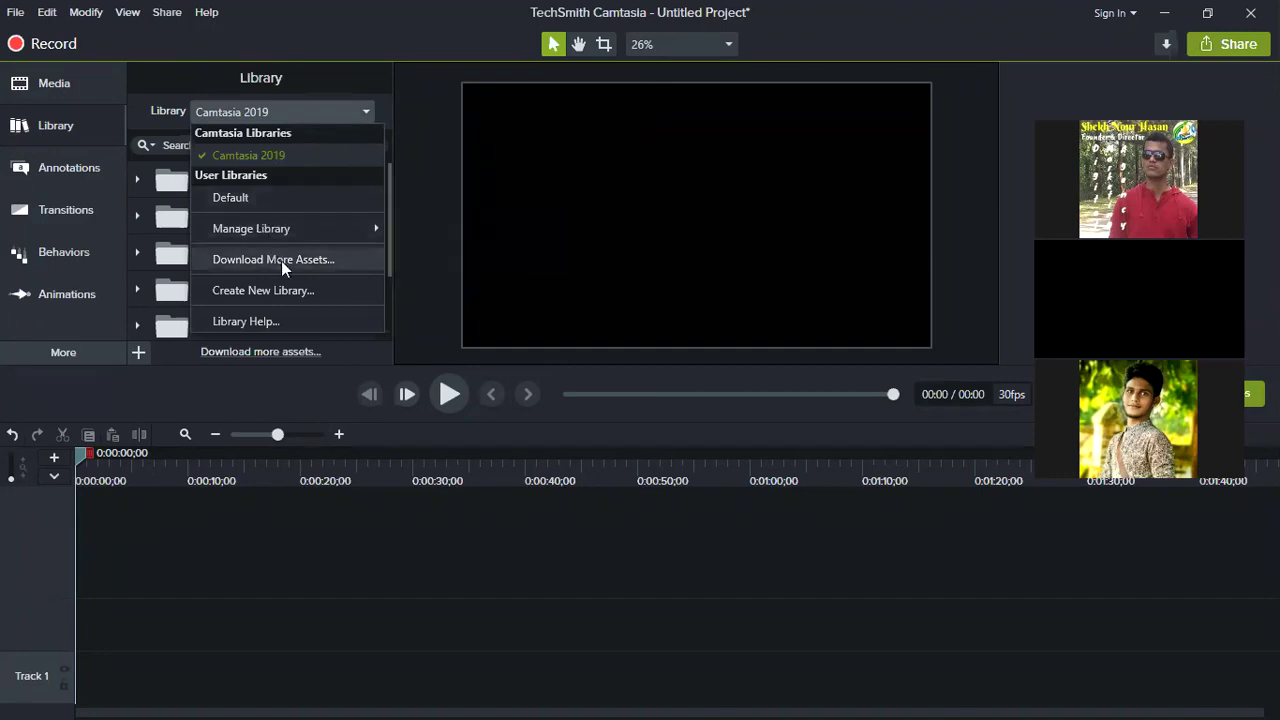
click(189, 77)
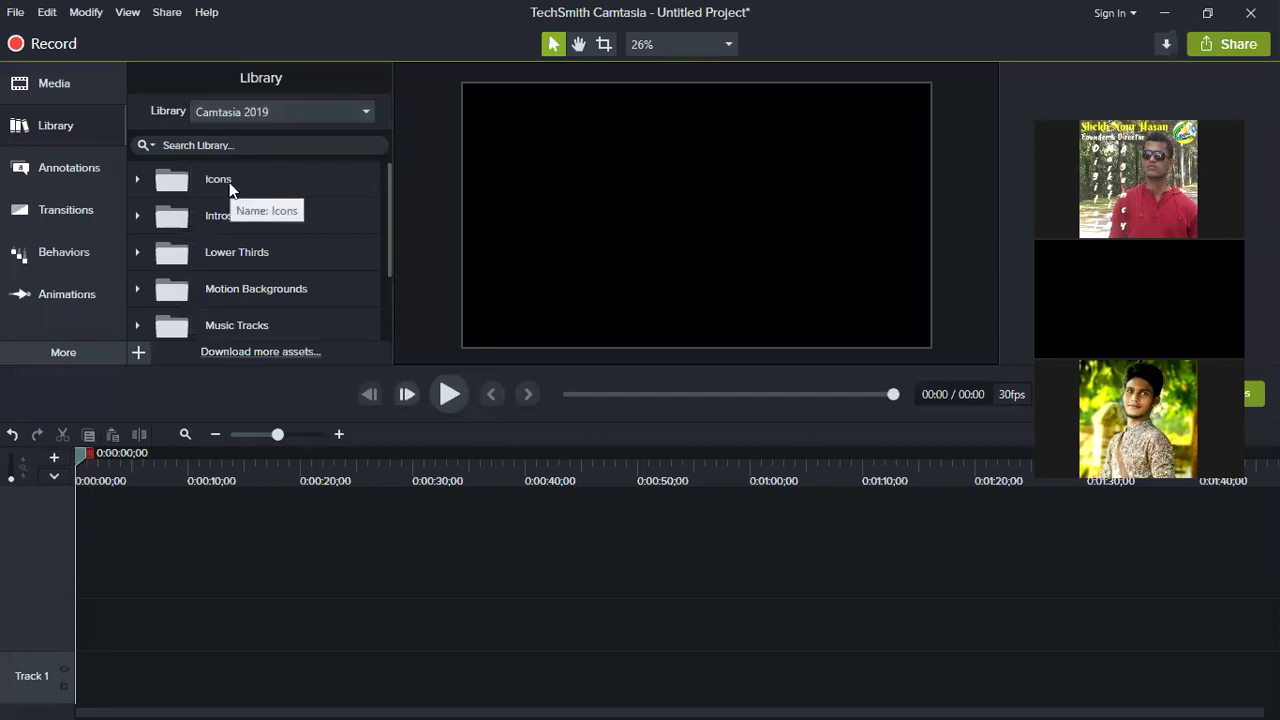
Look through the assets in the library's Lower Thirds folder and collapse the folder again
click(285, 146)
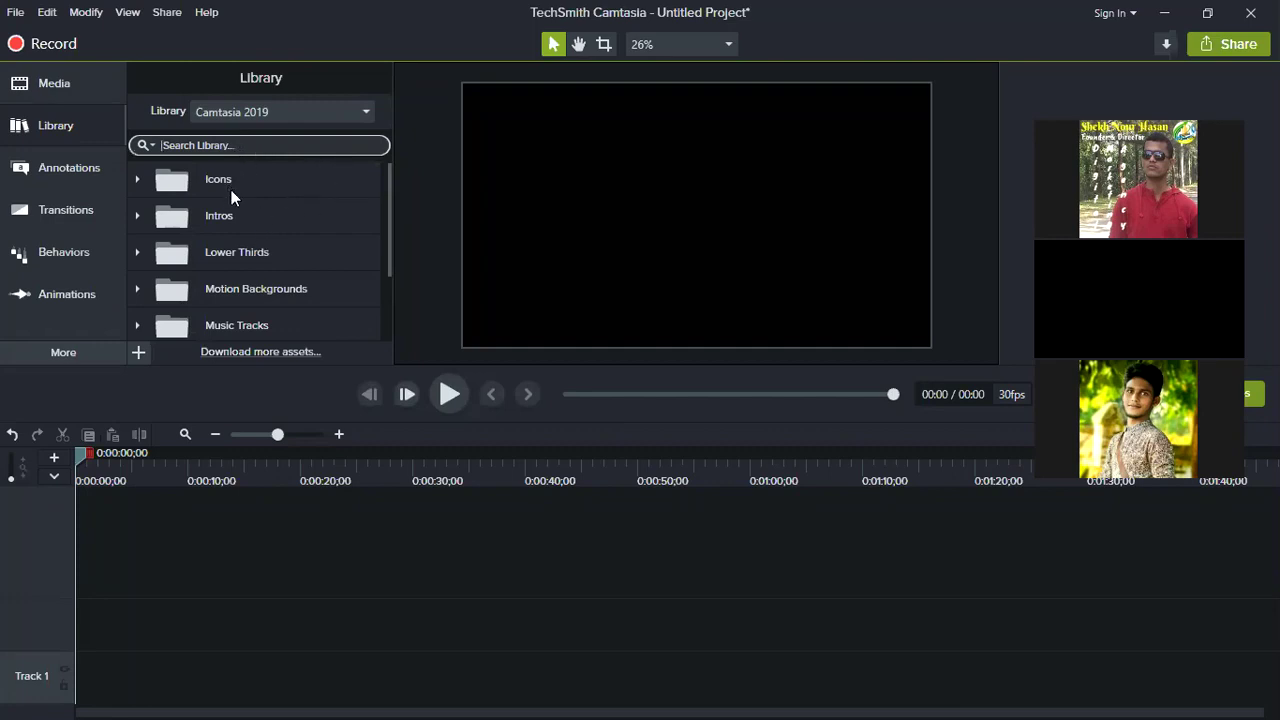
click(277, 216)
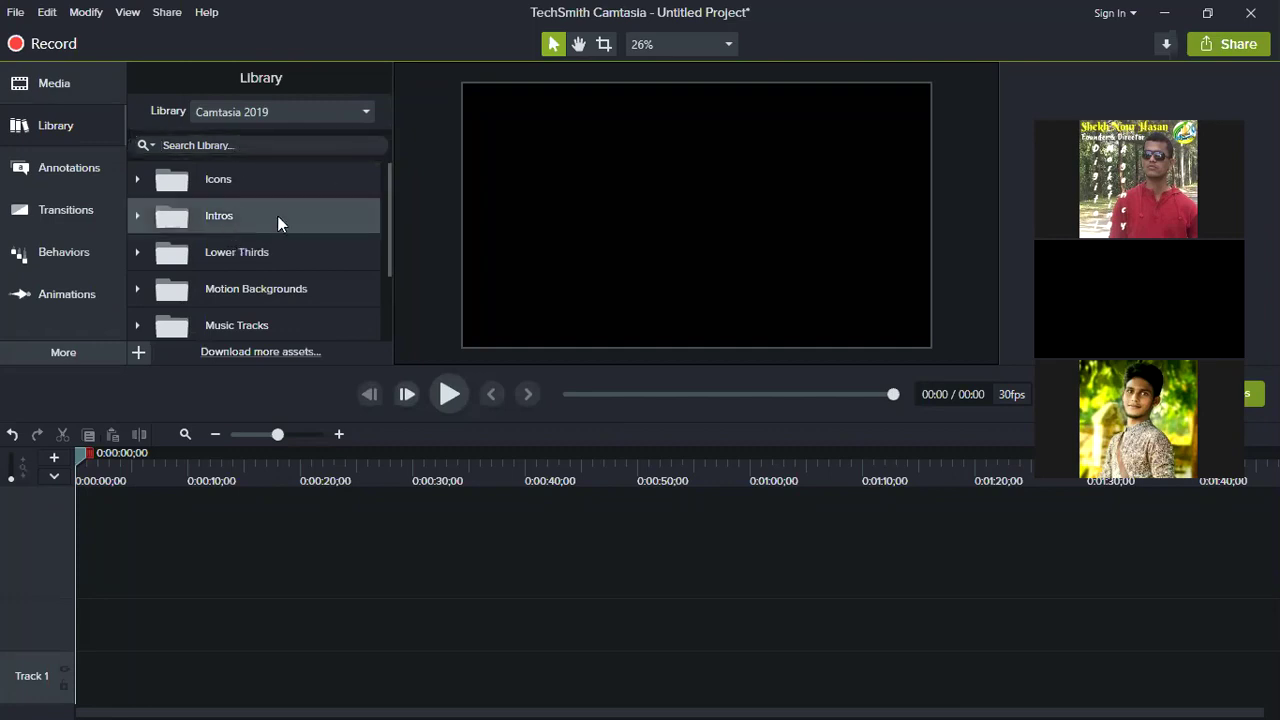
click(258, 262)
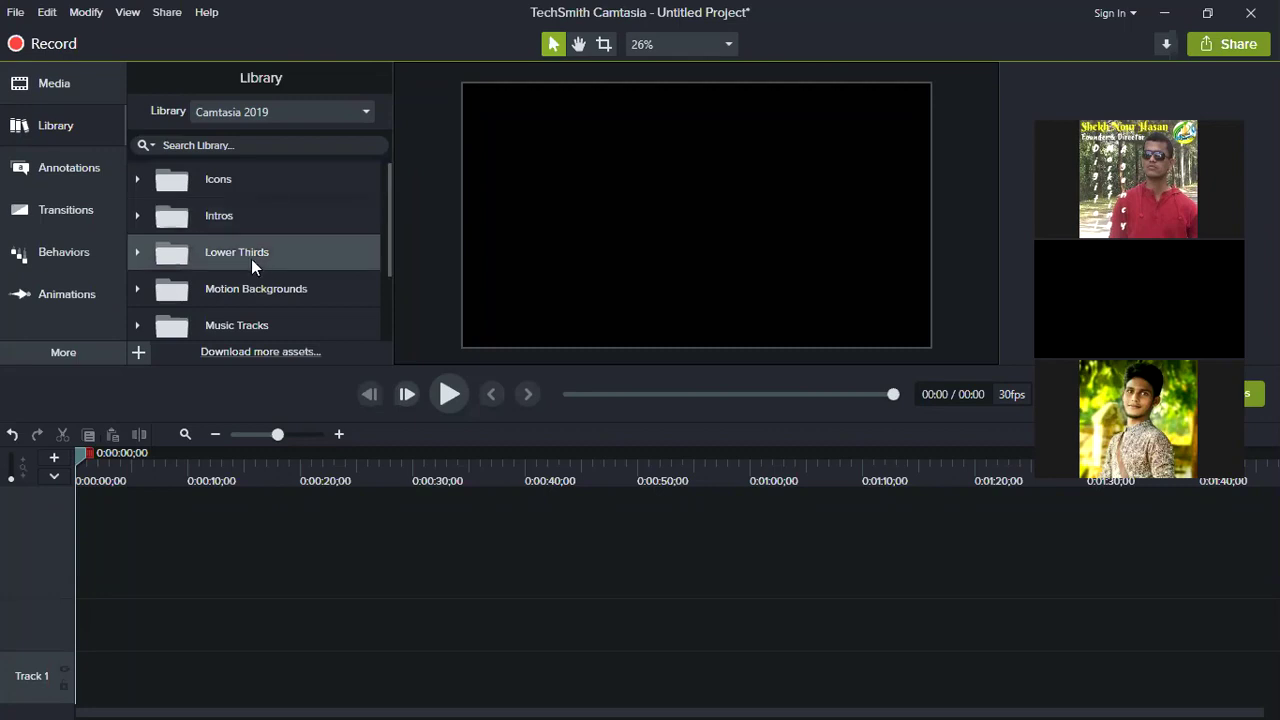
double_click(262, 250)
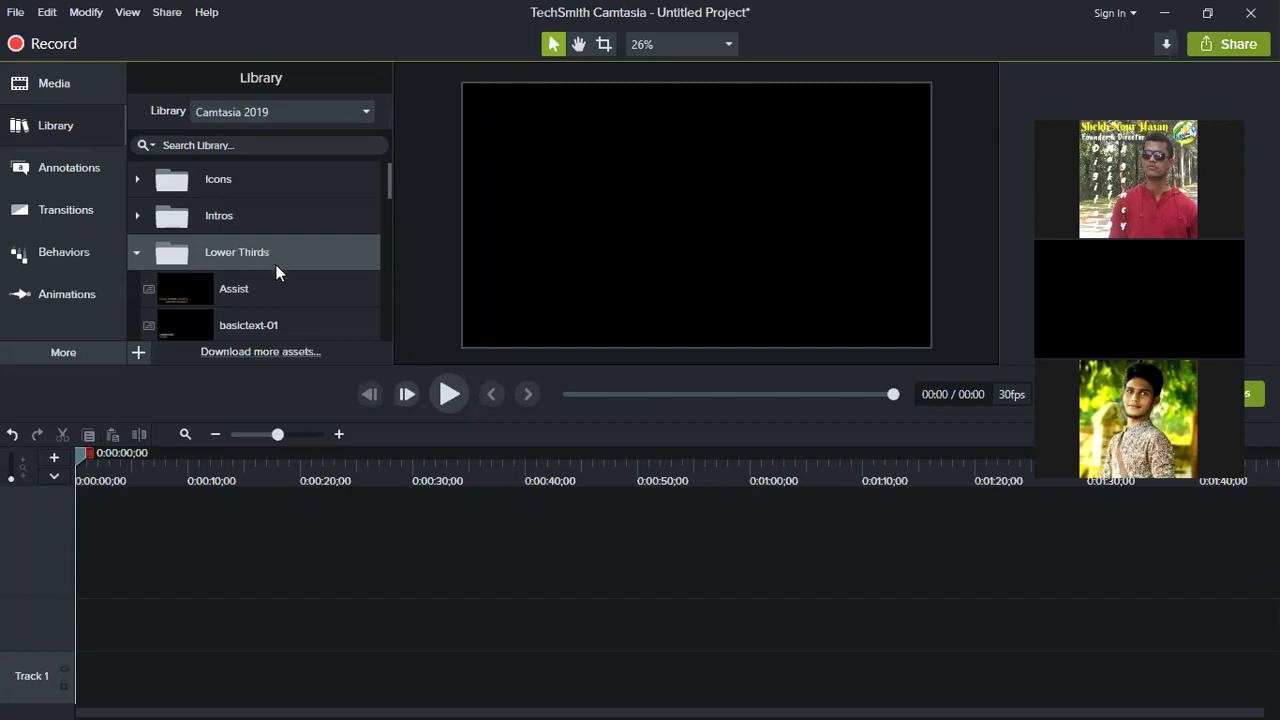
scroll(278, 265, down, 6)
scroll(282, 265, down, 5)
scroll(284, 258, down, 1)
scroll(284, 258, up, 5)
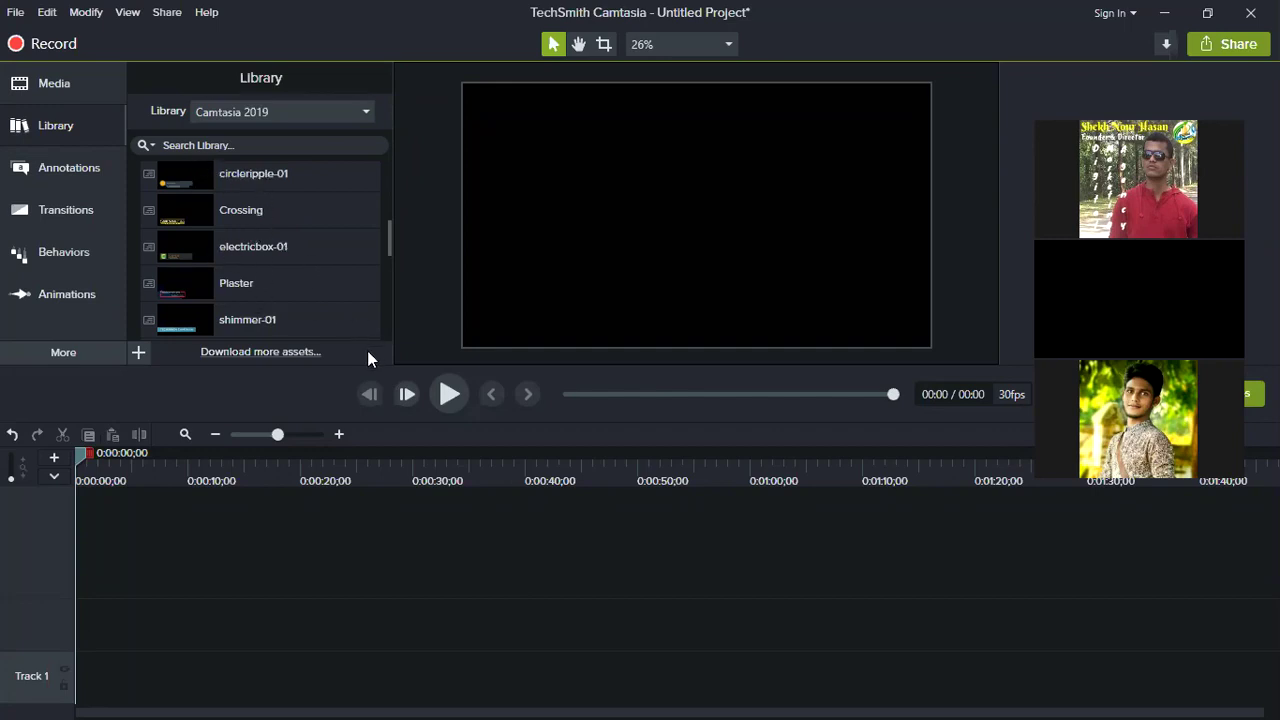
scroll(307, 223, up, 5)
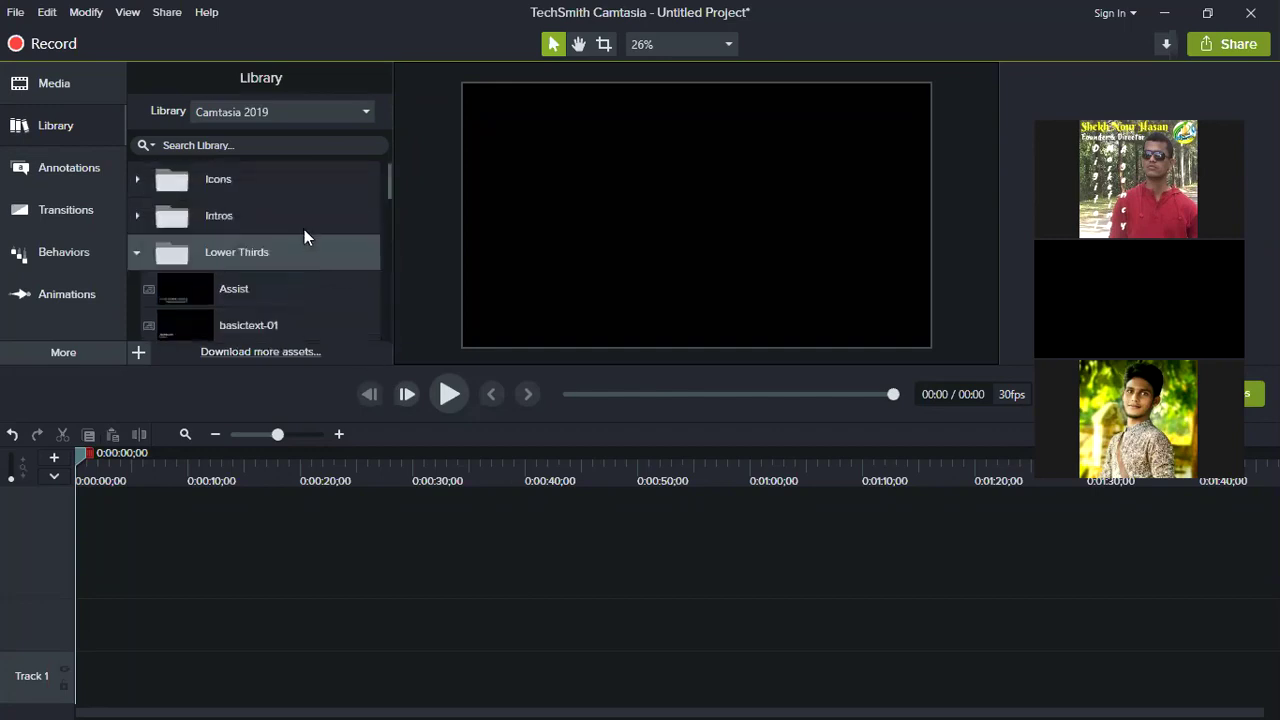
click(137, 253)
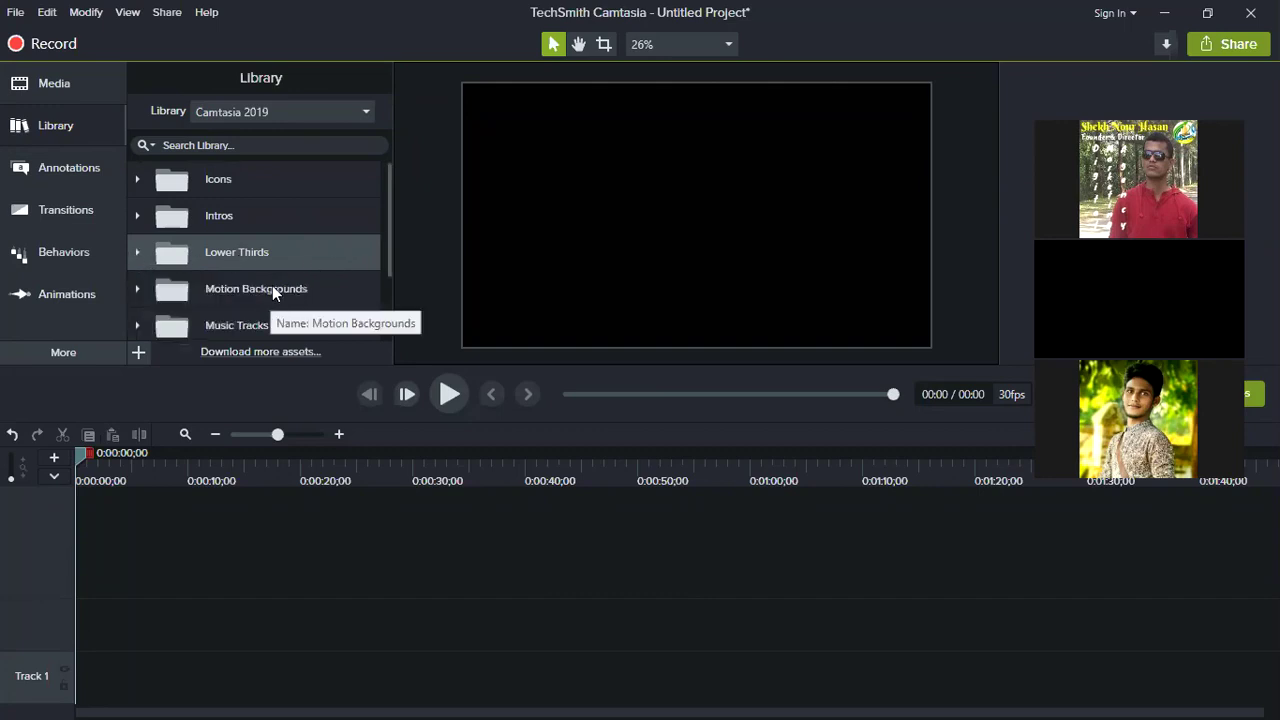
Look through the folders of the Camtasia 2019 library and the assets in its Intros folder
scroll(257, 285, down, 1)
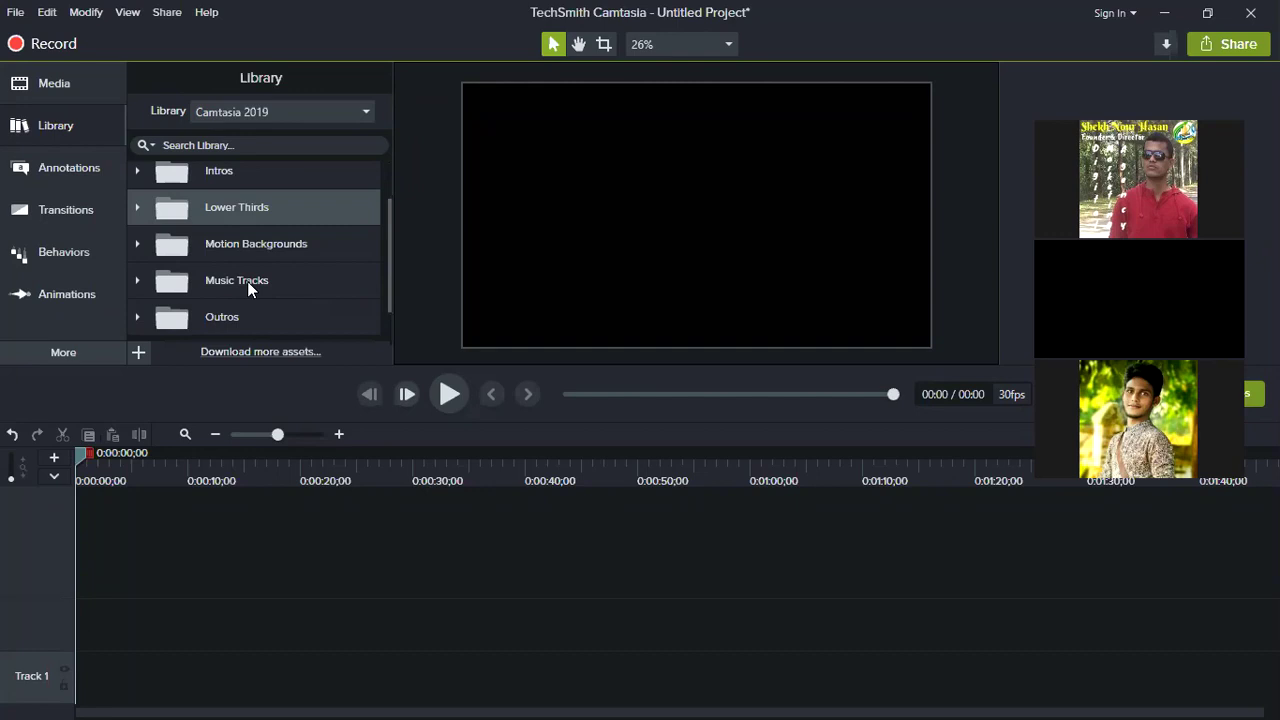
scroll(248, 282, down, 1)
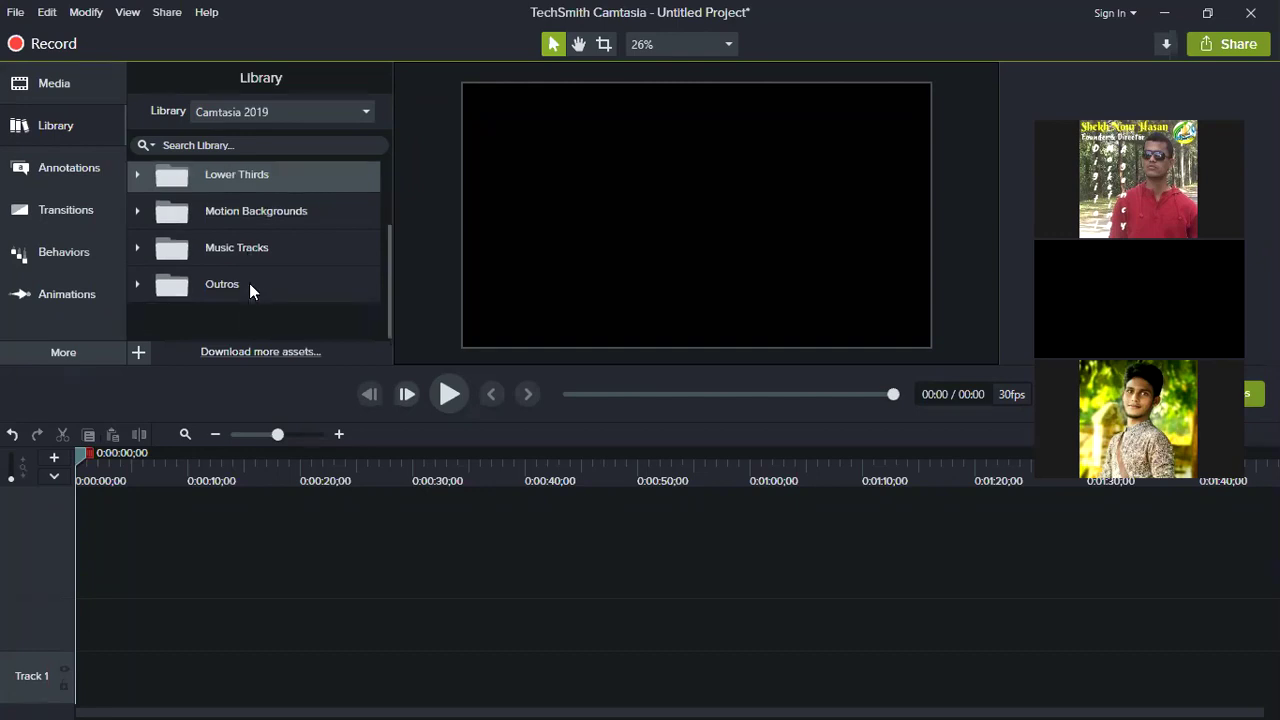
scroll(240, 206, up, 2)
double_click(234, 219)
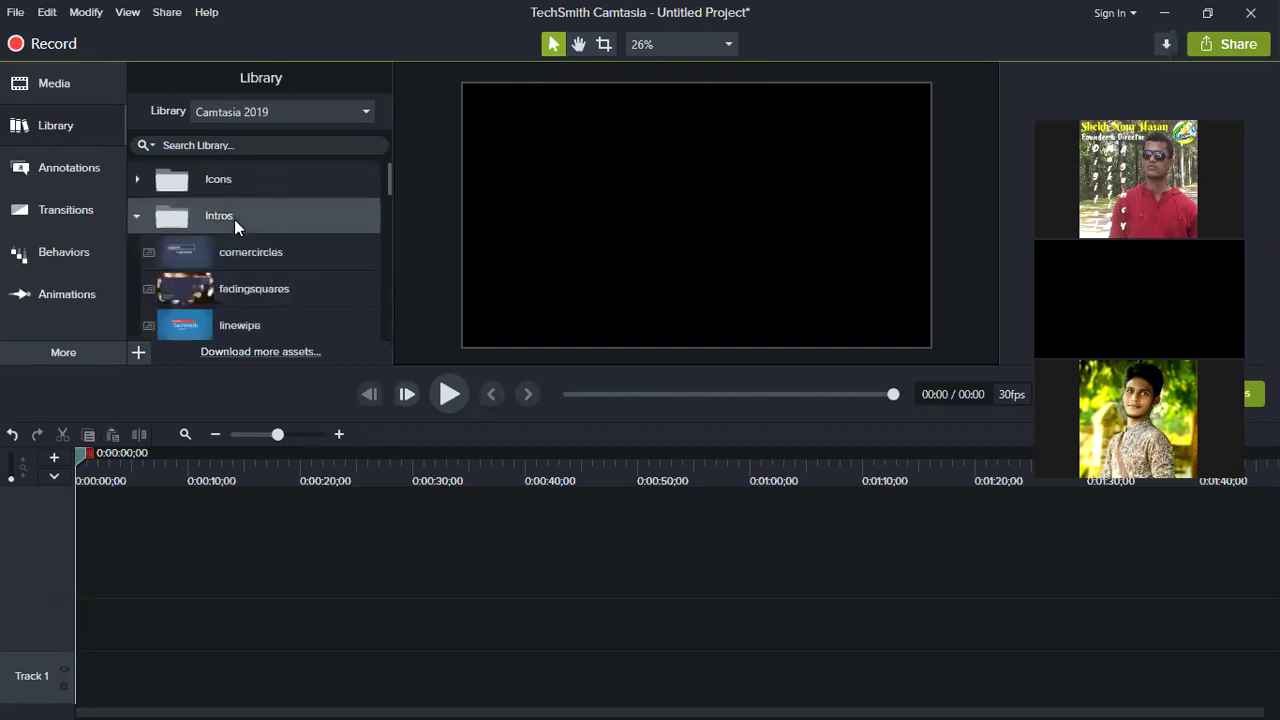
scroll(240, 270, down, 2)
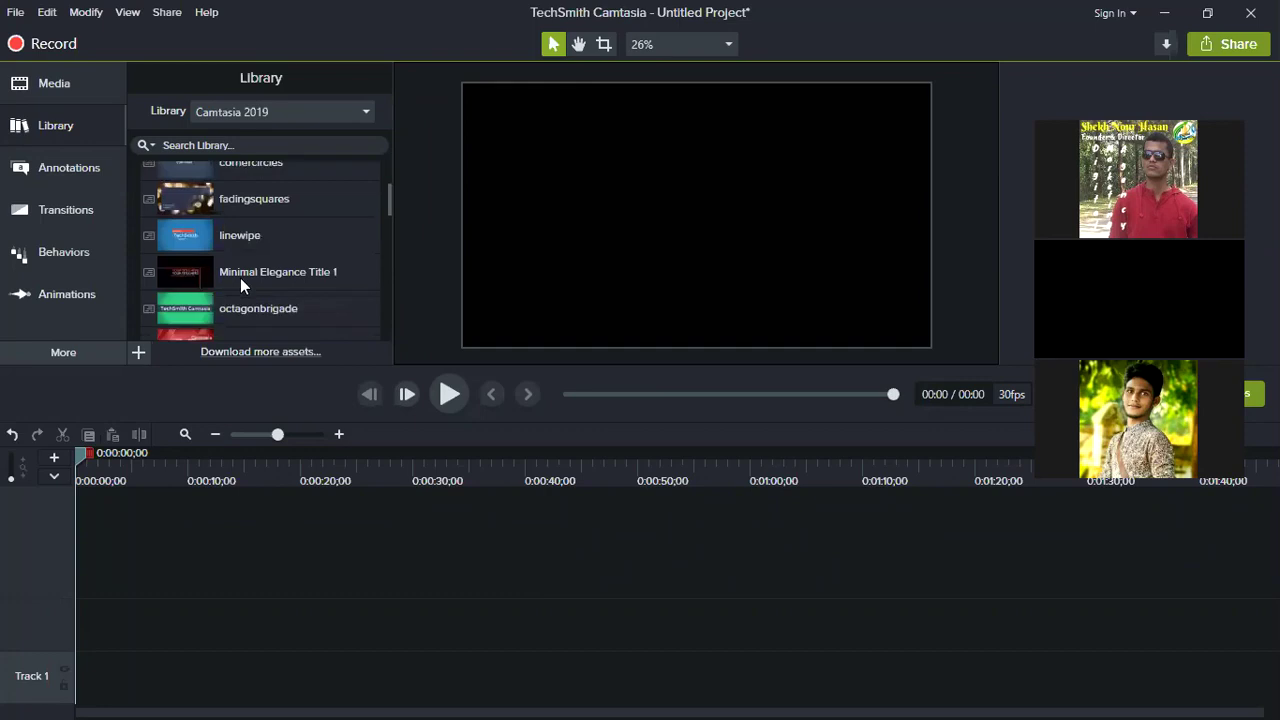
click(217, 206)
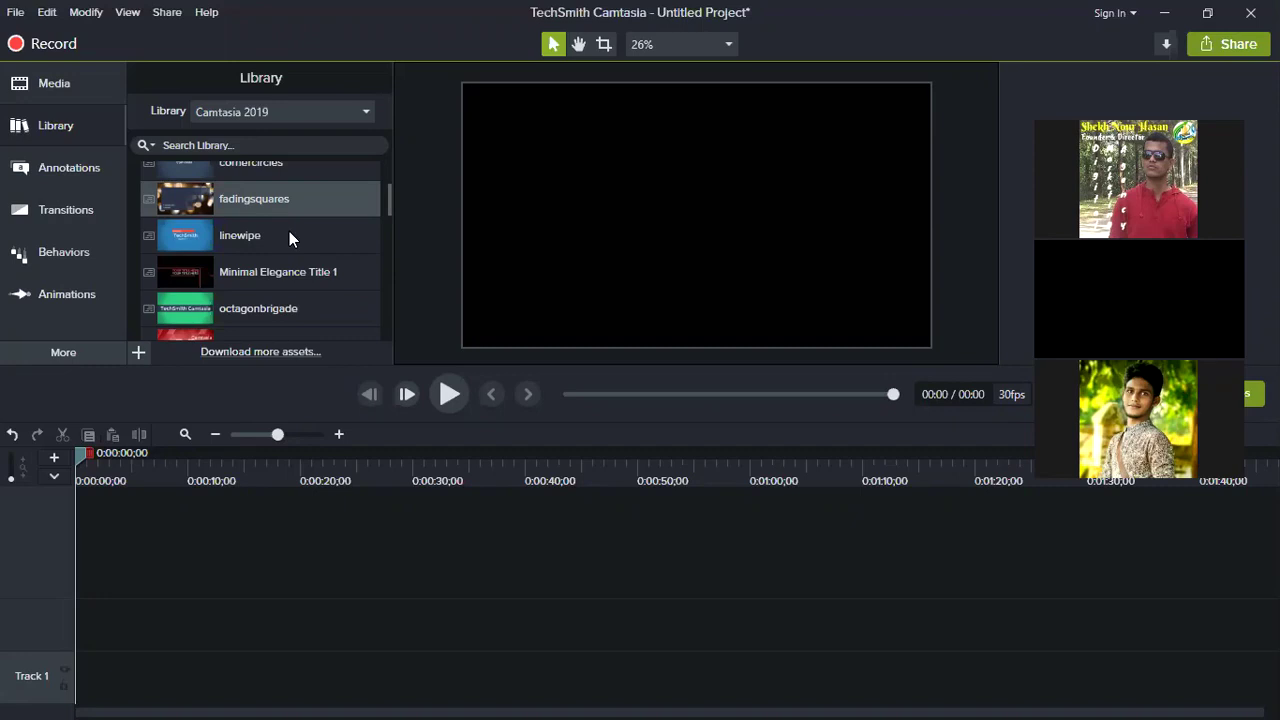
drag(384, 202, 384, 165)
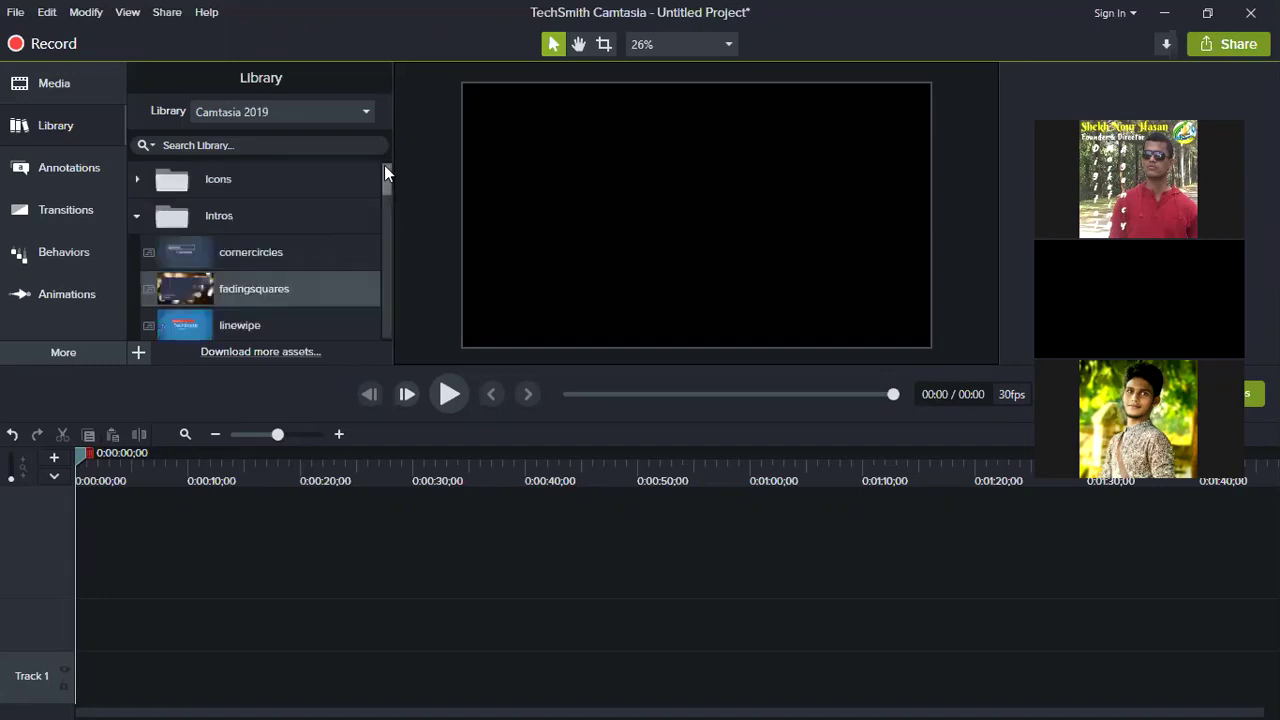
Place the fadingsquares intro from the library on Track 2, starting at the beginning of the timeline
scroll(270, 276, down, 1)
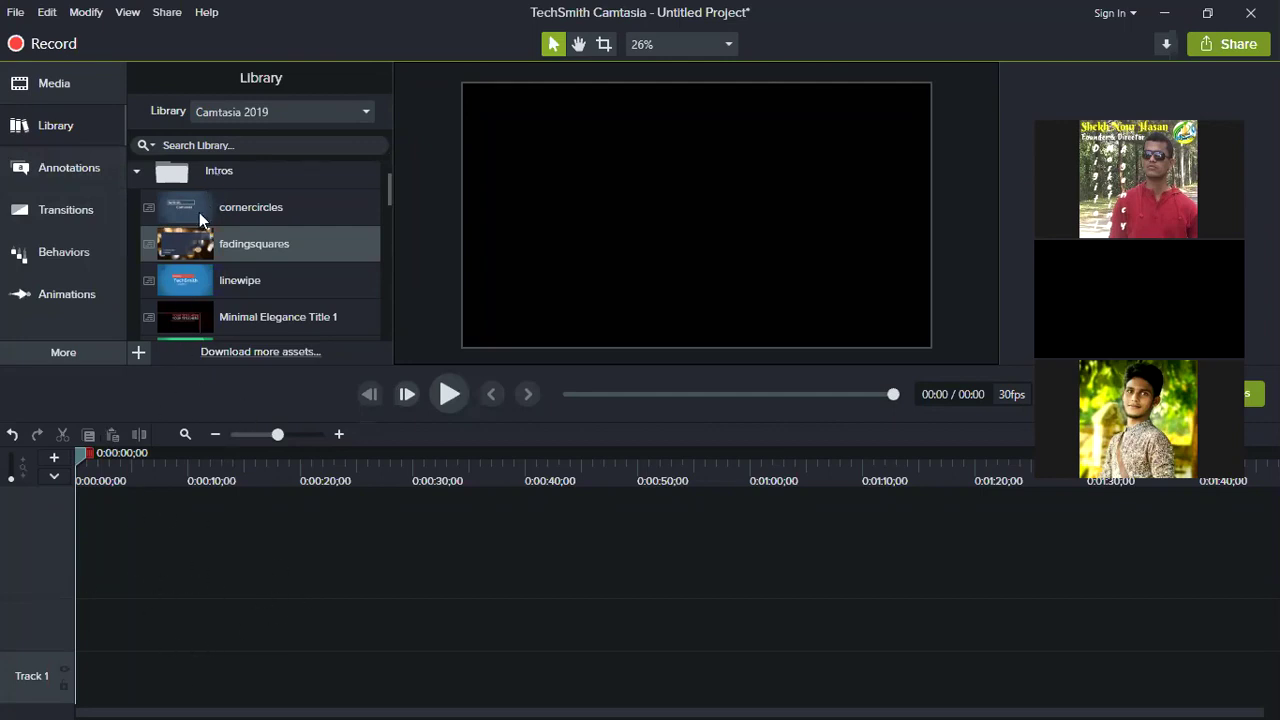
drag(193, 285, 191, 613)
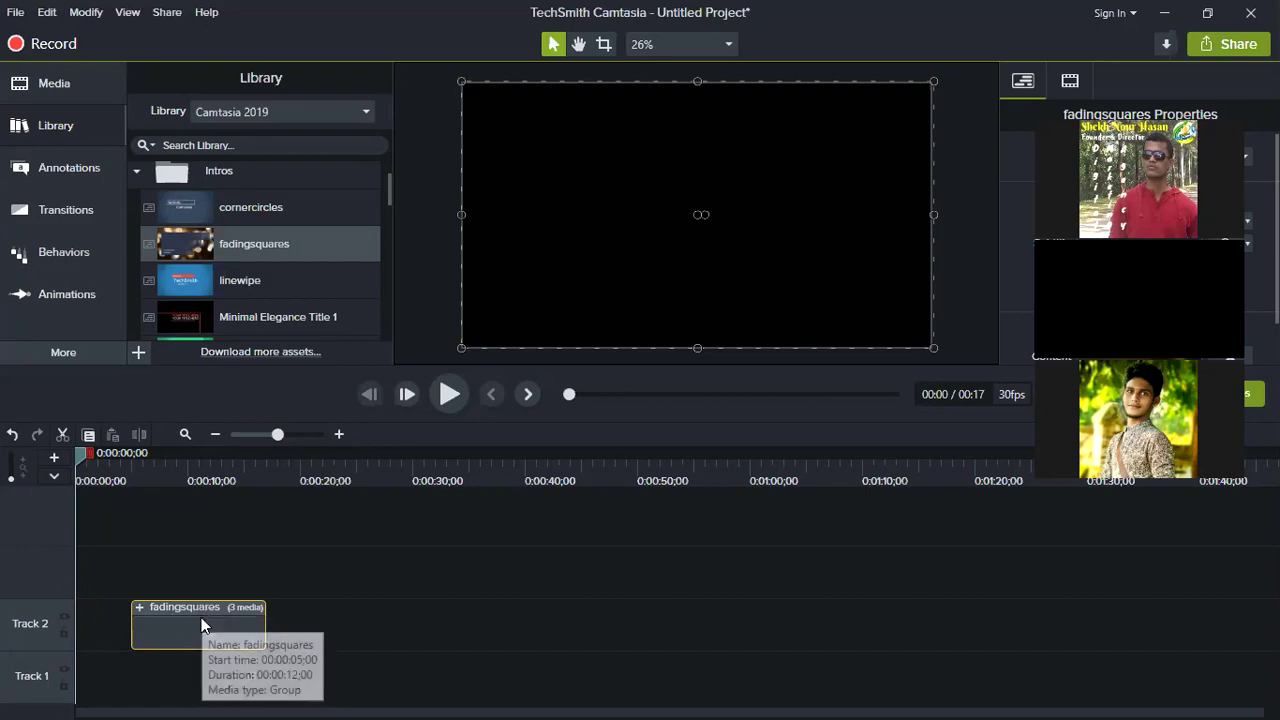
drag(178, 621, 105, 613)
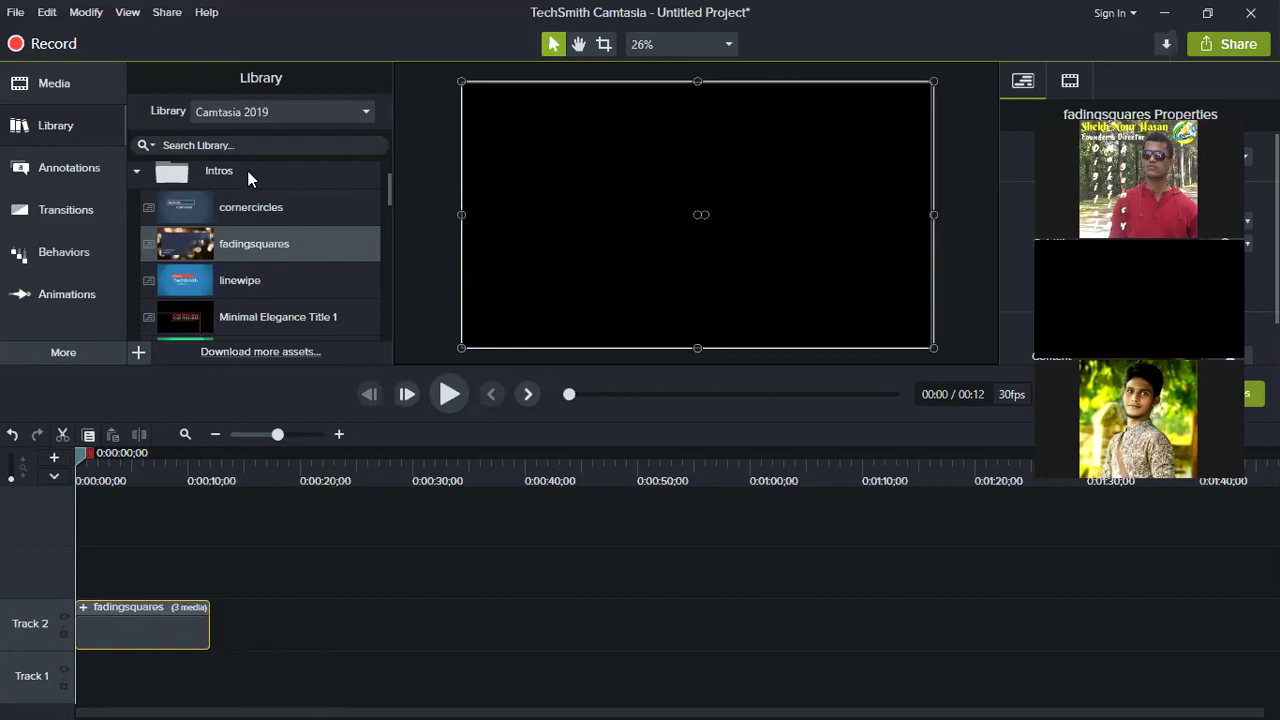
Check the name and target library options for adding the fadingsquares group to the library, and leave without adding it
right_click(143, 618)
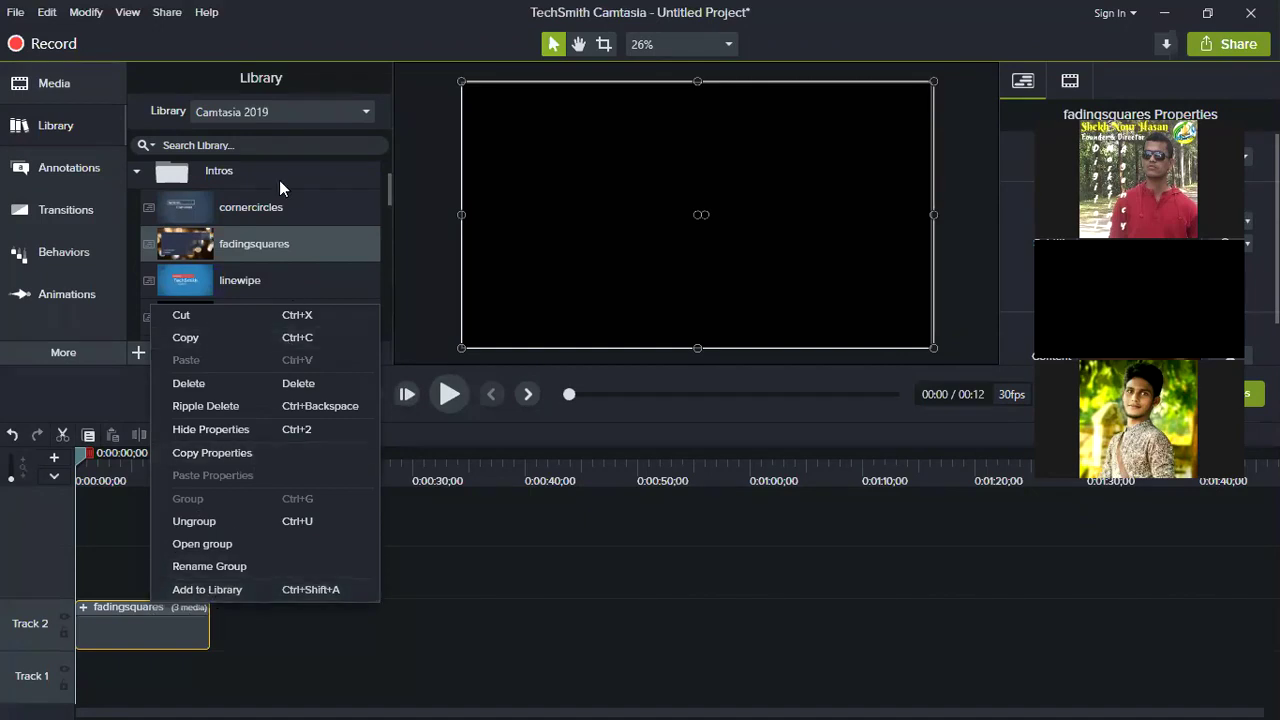
click(255, 594)
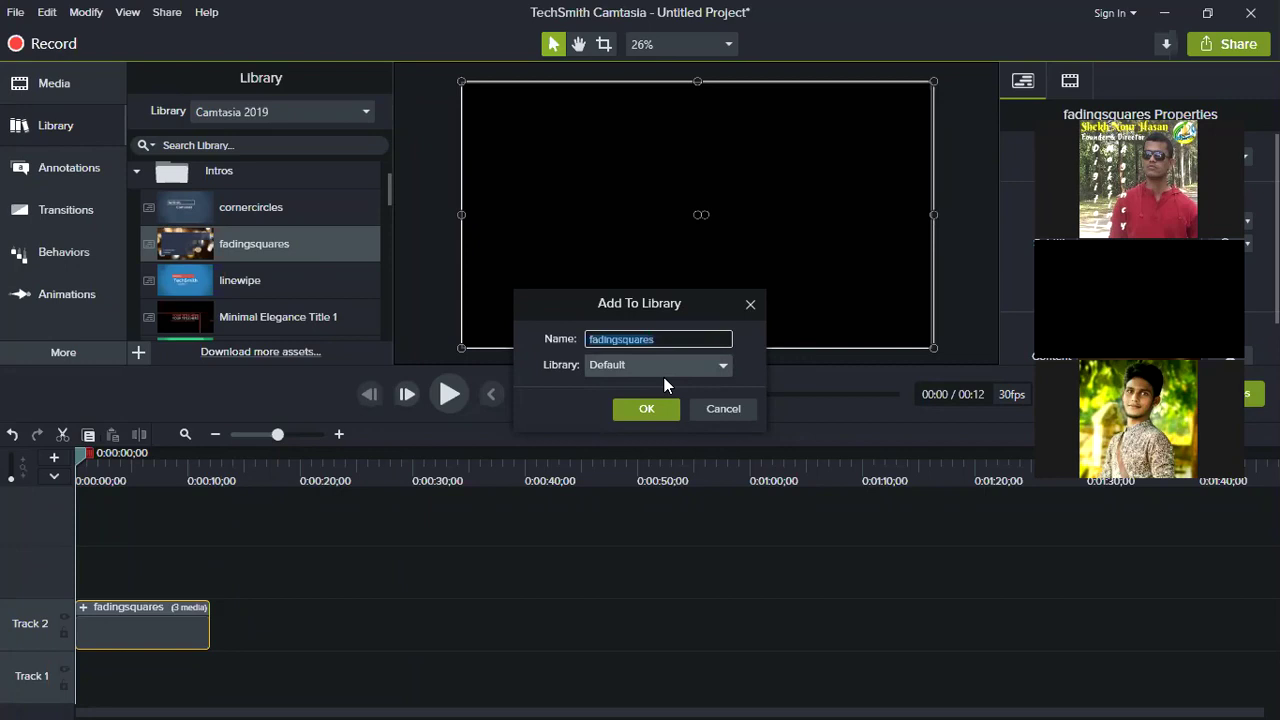
click(722, 364)
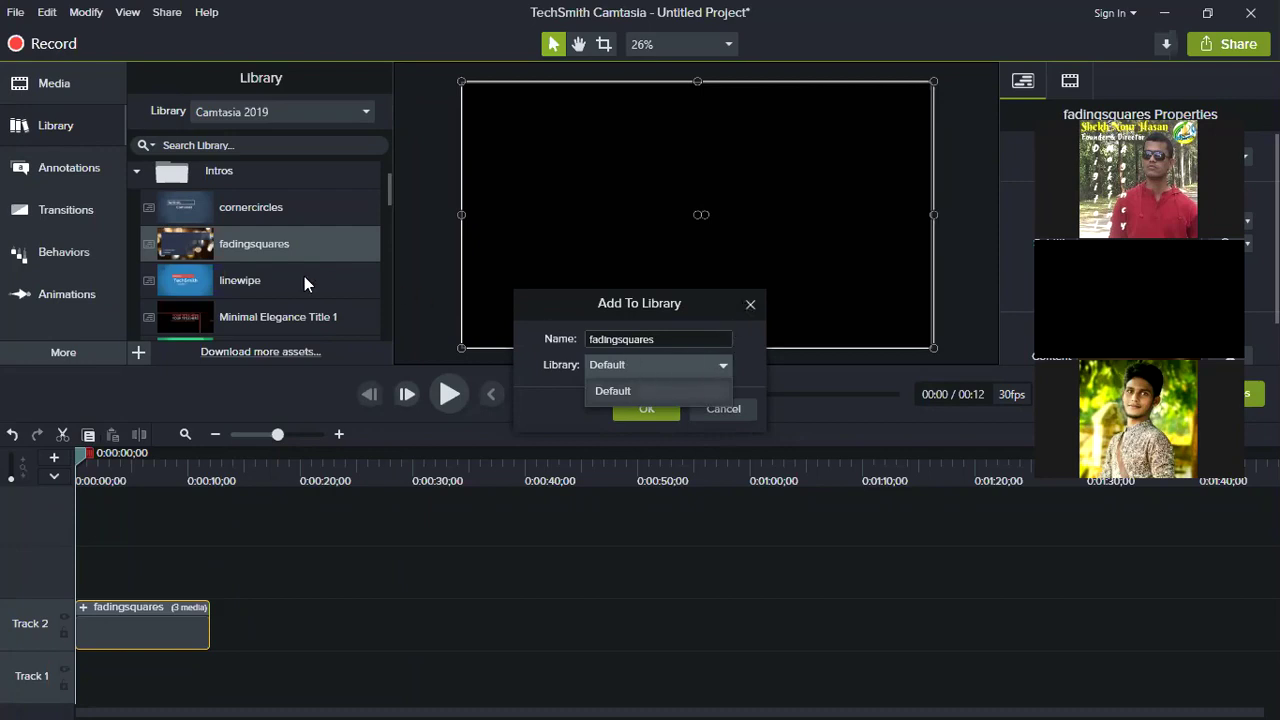
click(649, 530)
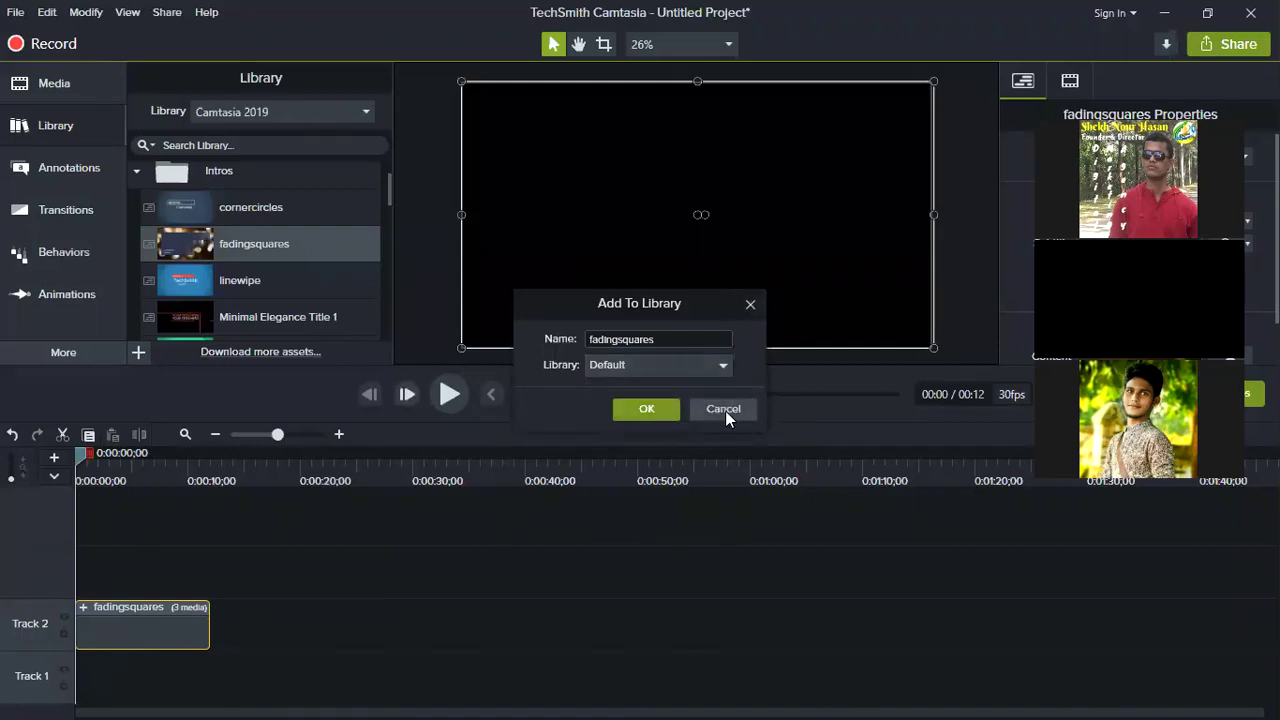
click(724, 409)
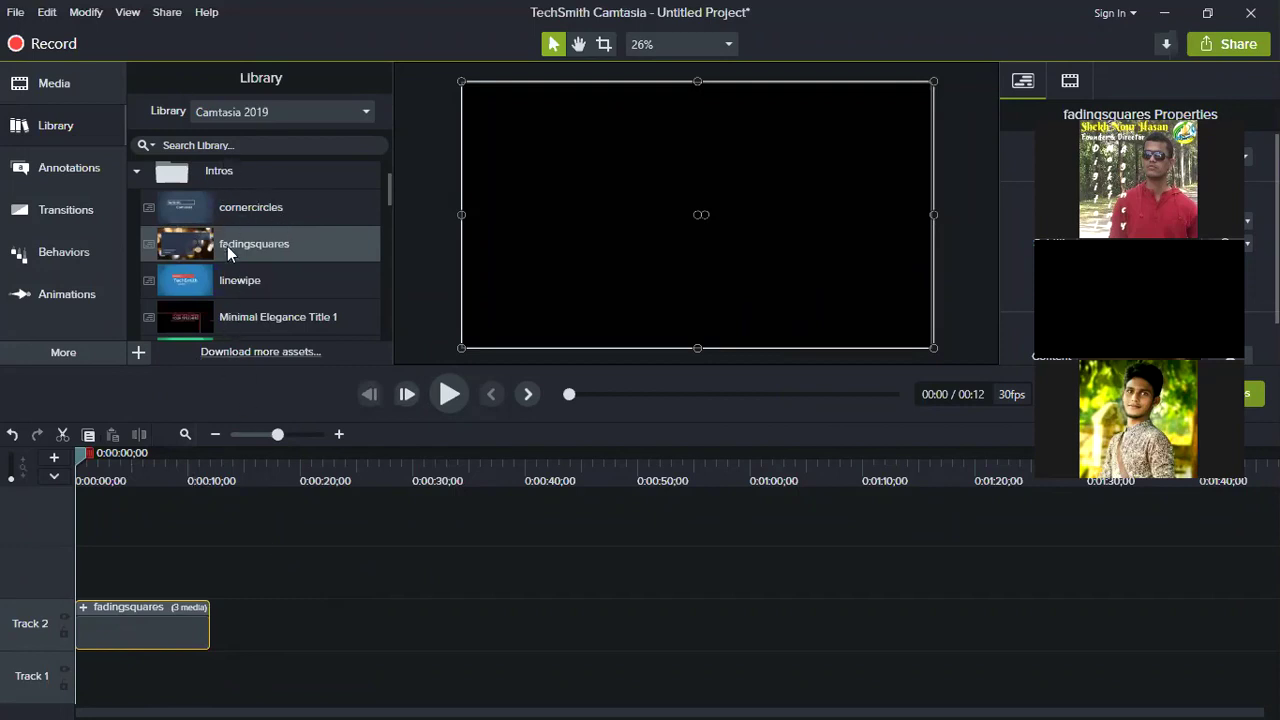
Add the bokehdots clip from the library's Motion Backgrounds folder to Track 2, directly after fadingsquares
drag(386, 199, 397, 323)
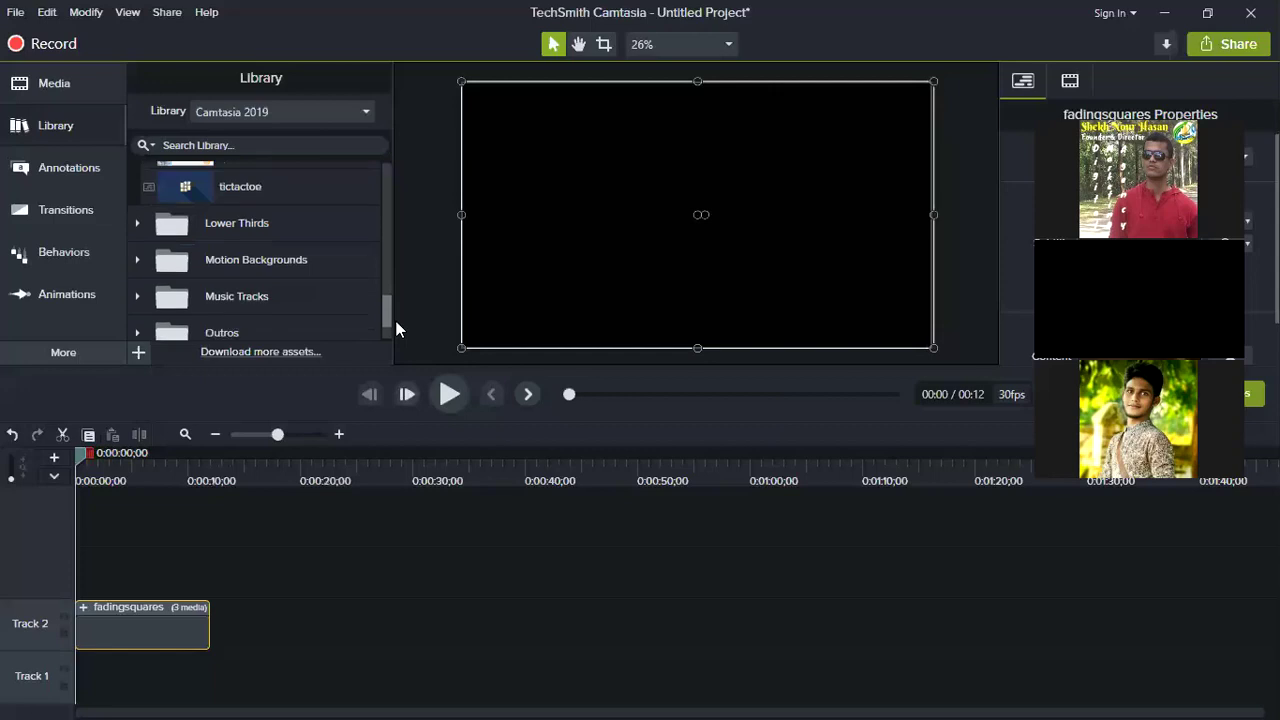
click(232, 251)
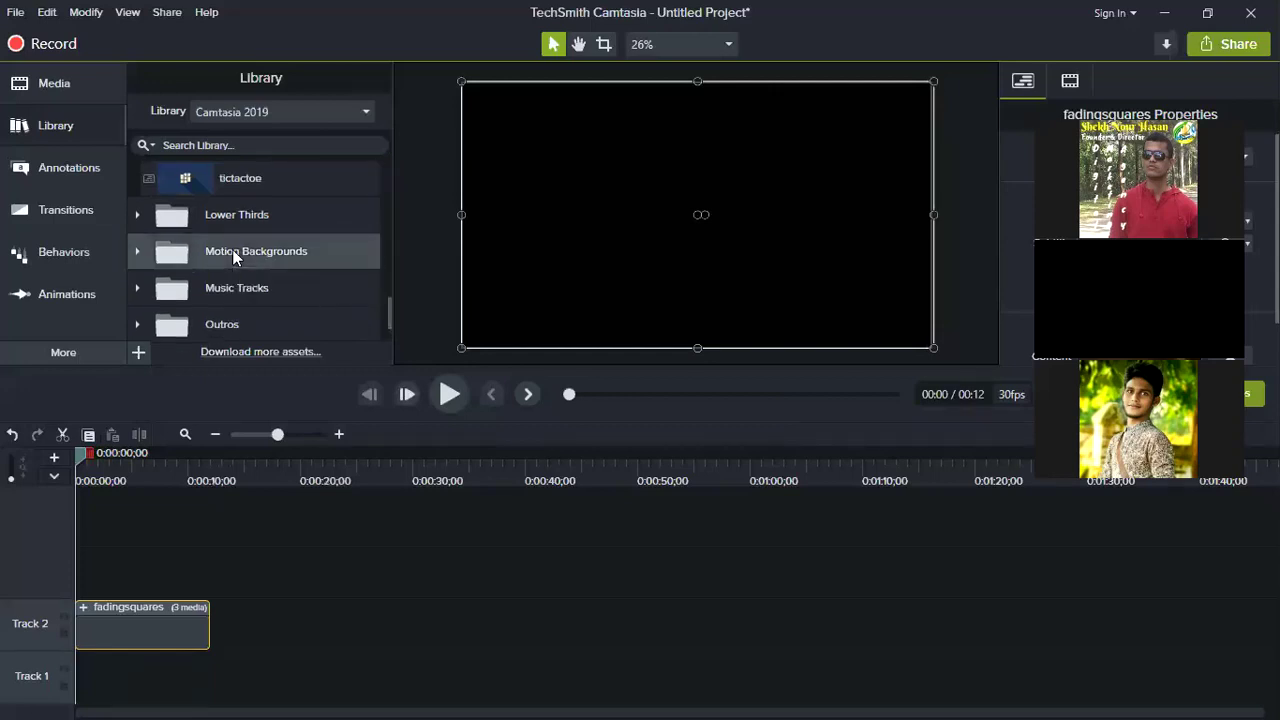
double_click(232, 251)
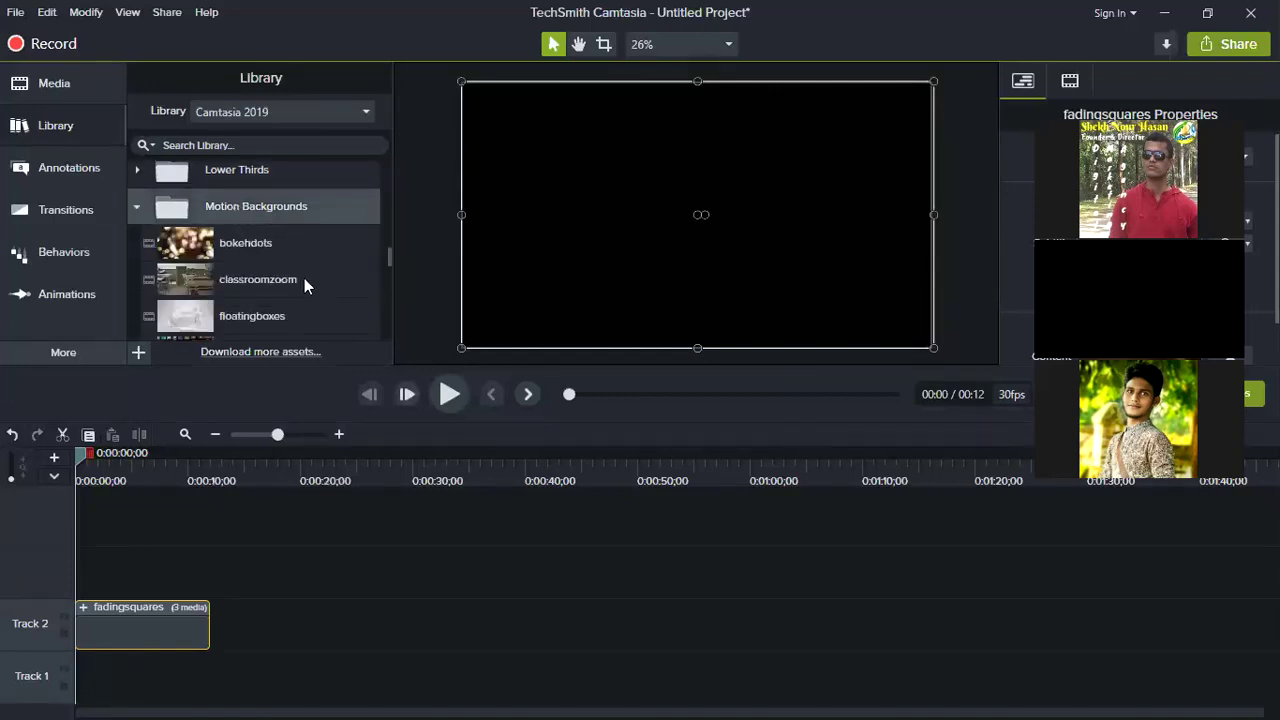
drag(210, 257, 403, 582)
drag(111, 632, 114, 630)
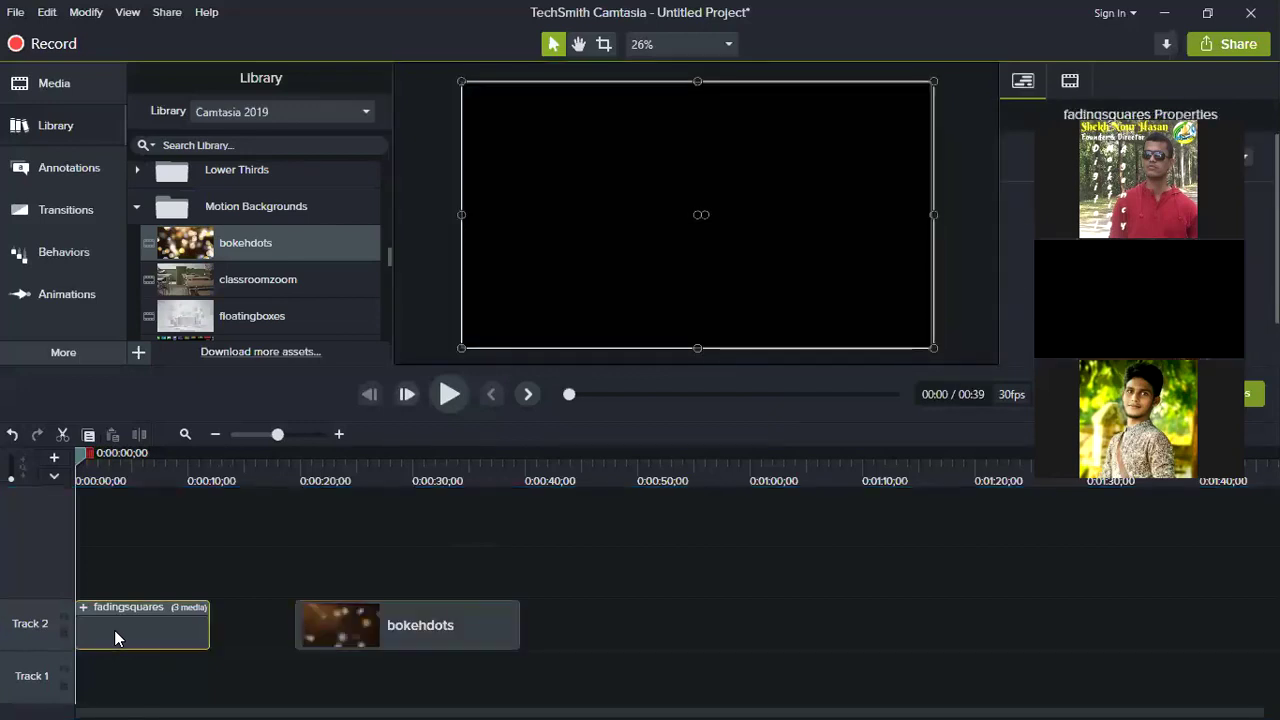
drag(332, 641, 242, 624)
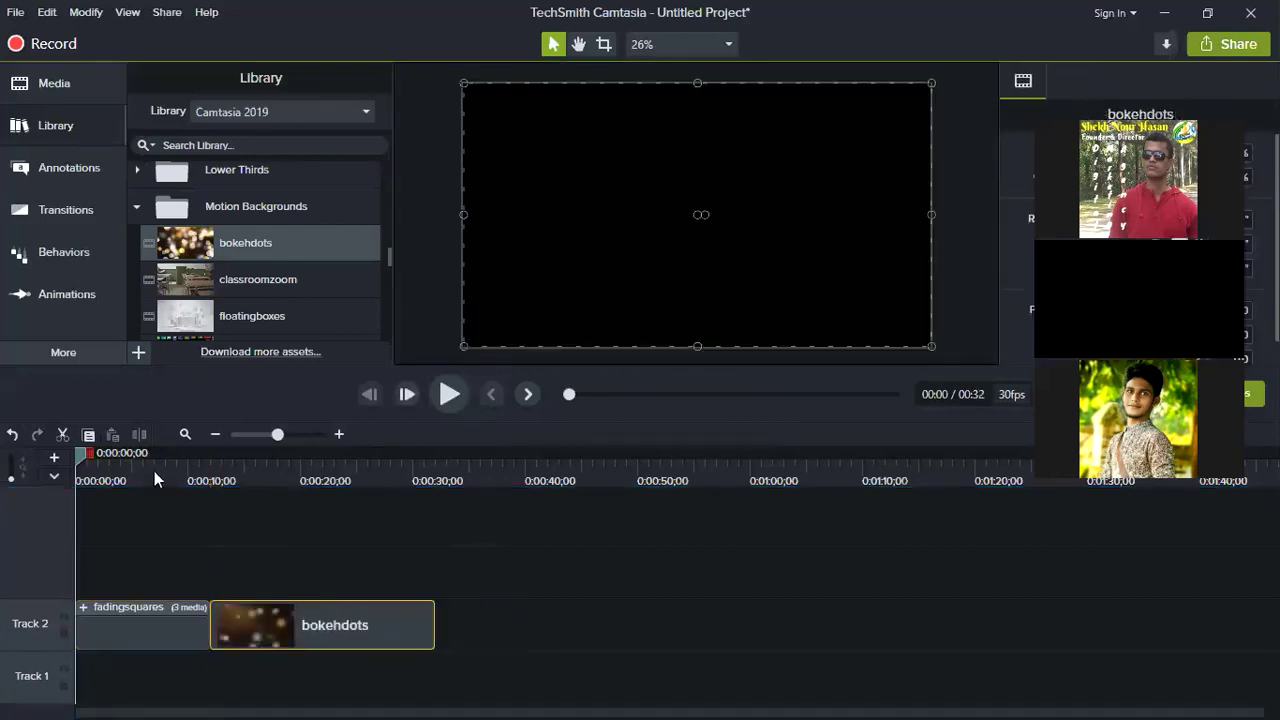
Preview the fadingsquares and bokehdots clips by scrubbing through the timeline and playing it from the start
drag(88, 455, 15, 457)
mouse_move(183, 462)
mouse_down()
mouse_move(80, 455)
mouse_move(126, 455)
mouse_move(70, 468)
mouse_move(182, 467)
mouse_up()
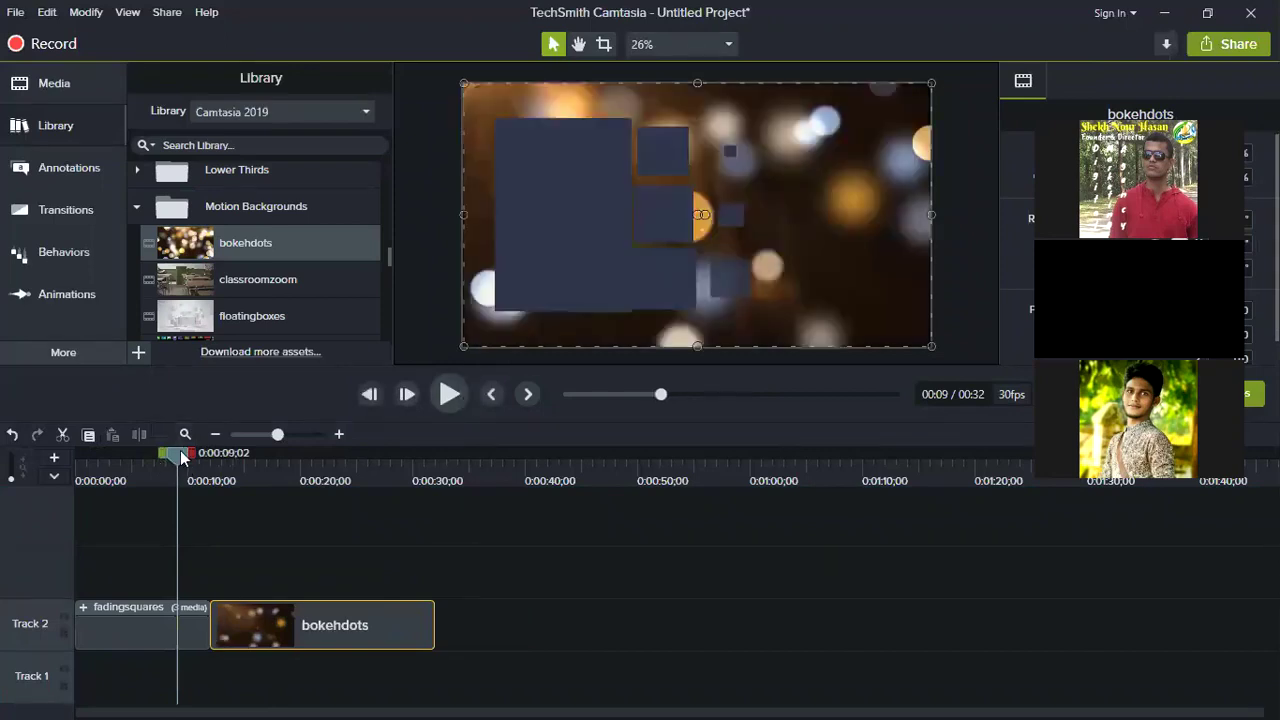
drag(171, 455, 14, 457)
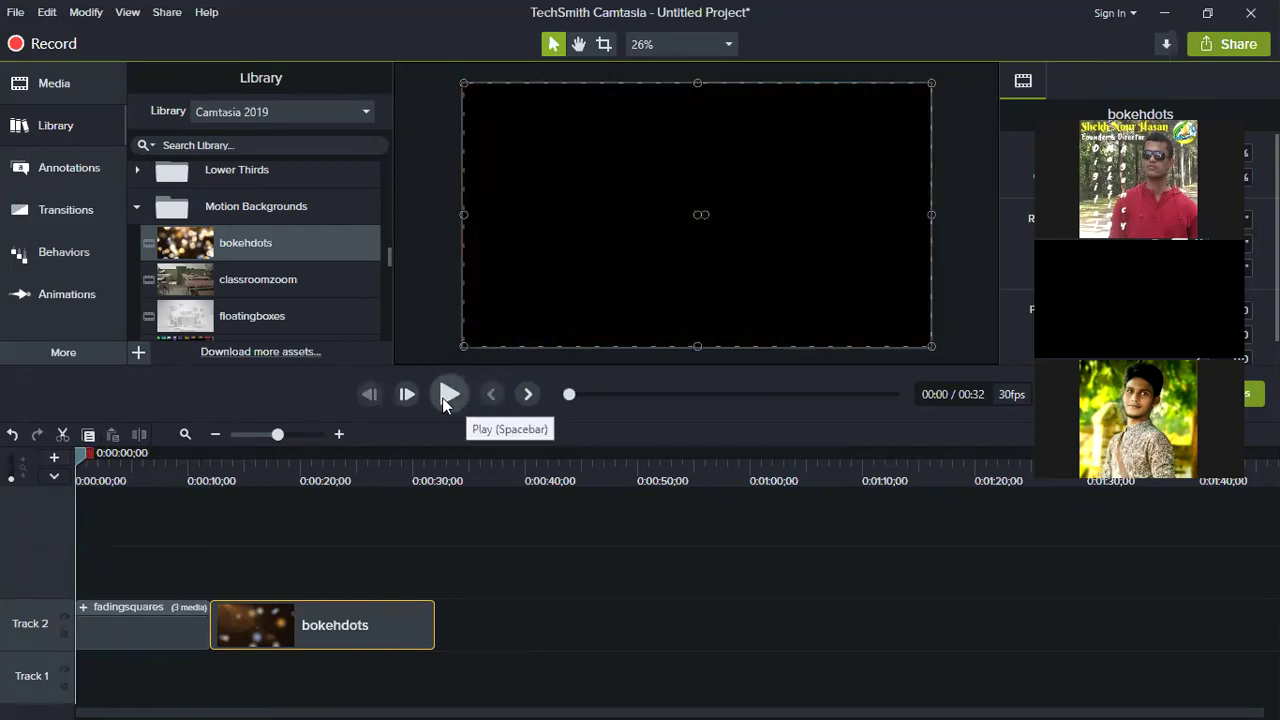
click(449, 394)
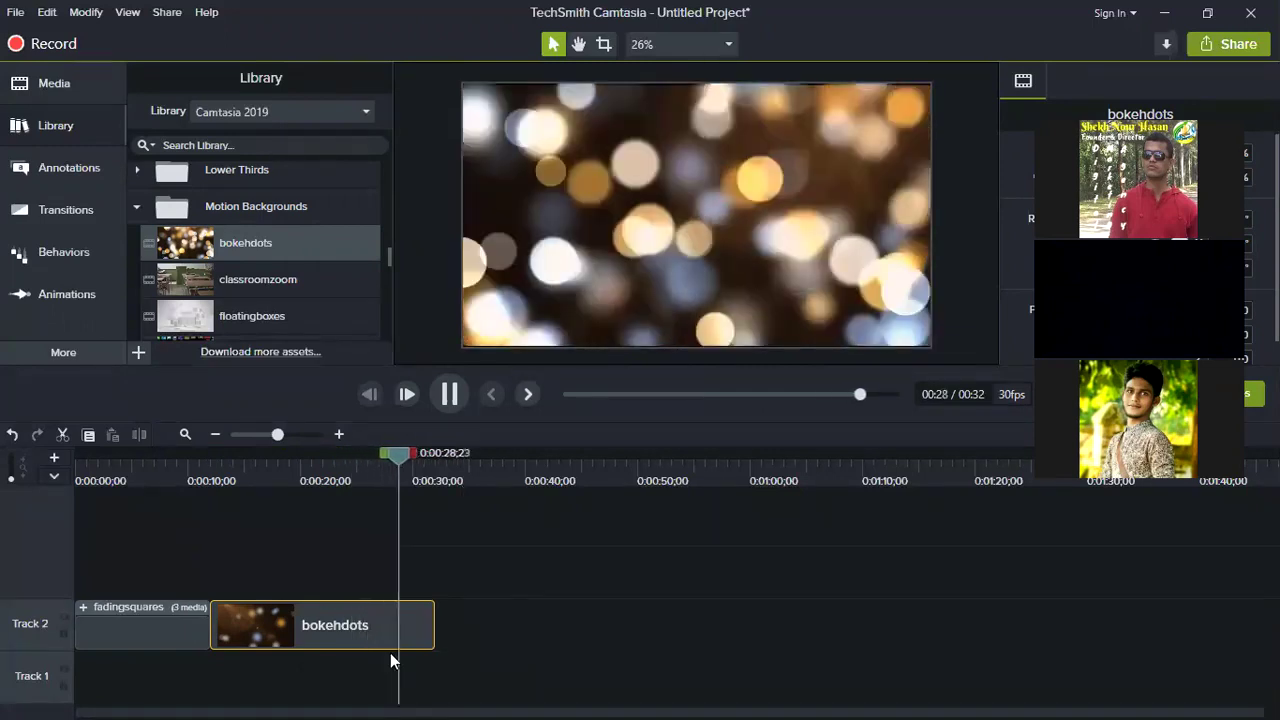
click(200, 471)
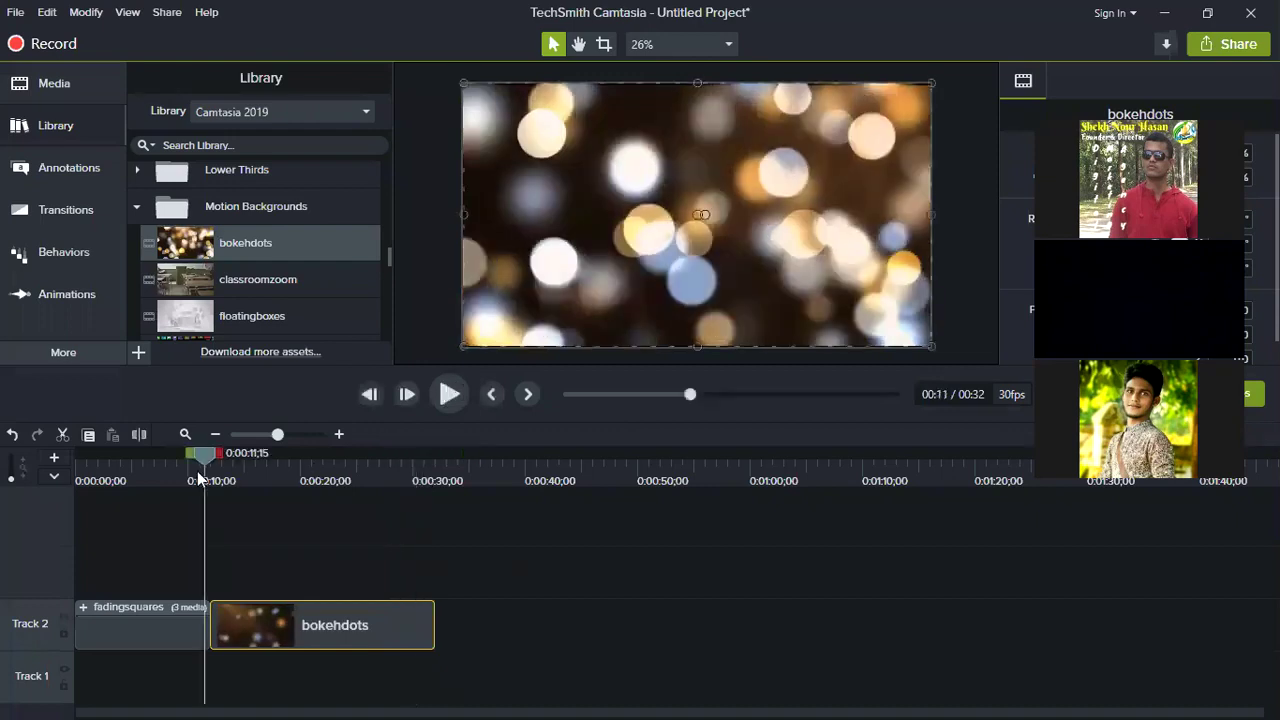
drag(221, 470, 235, 470)
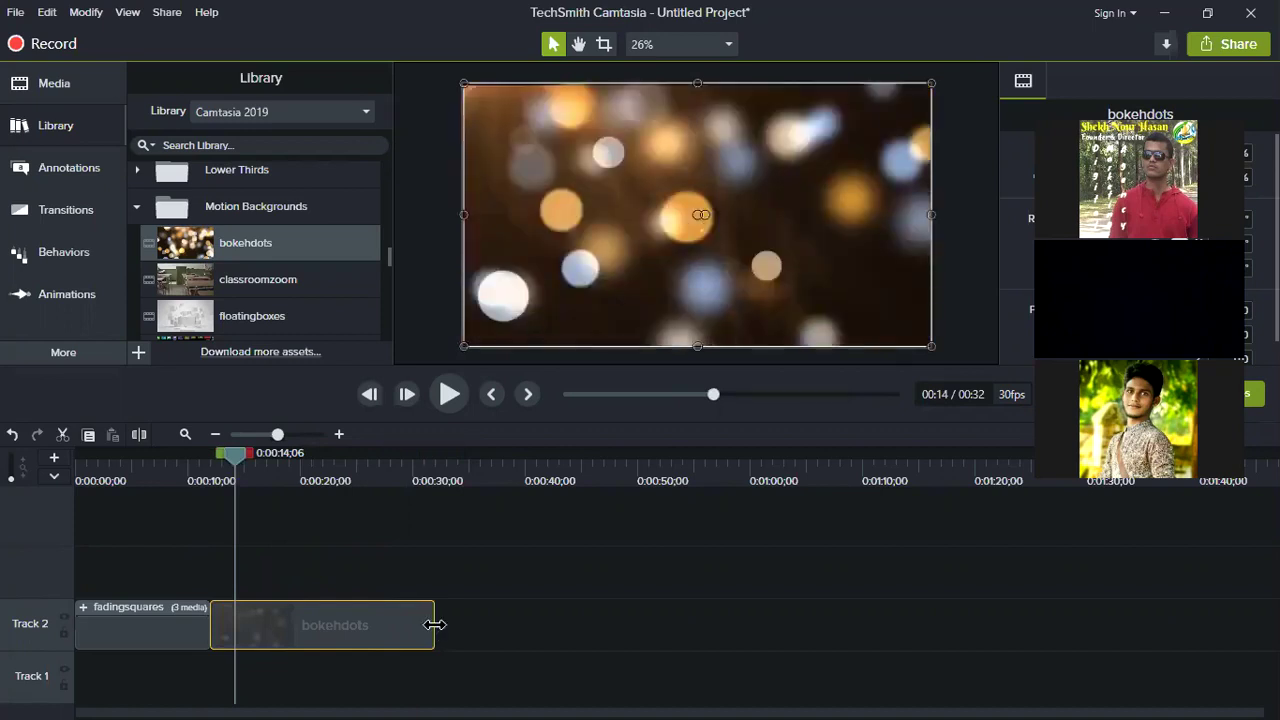
Trim bokehdots on Track 2 to 4 seconds starting at about 14;06 and extend fadingsquares to about 12;15
drag(435, 625, 429, 626)
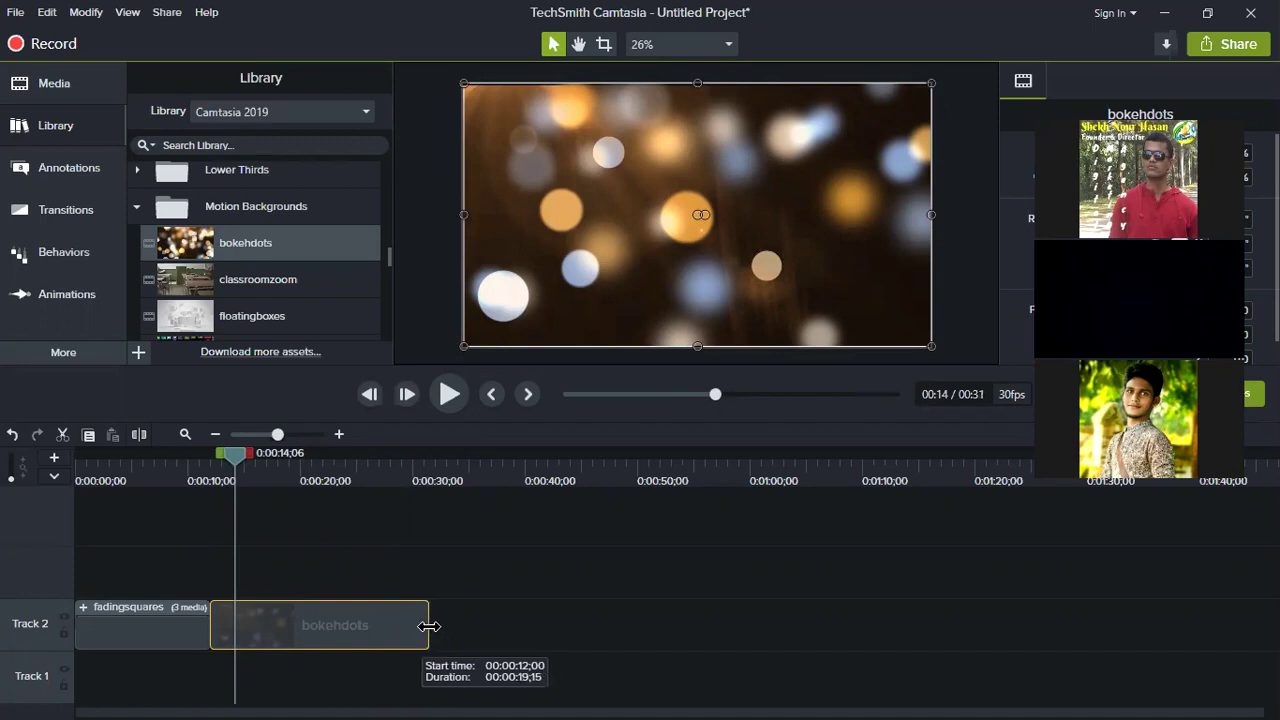
drag(429, 626, 320, 609)
click(171, 634)
click(274, 638)
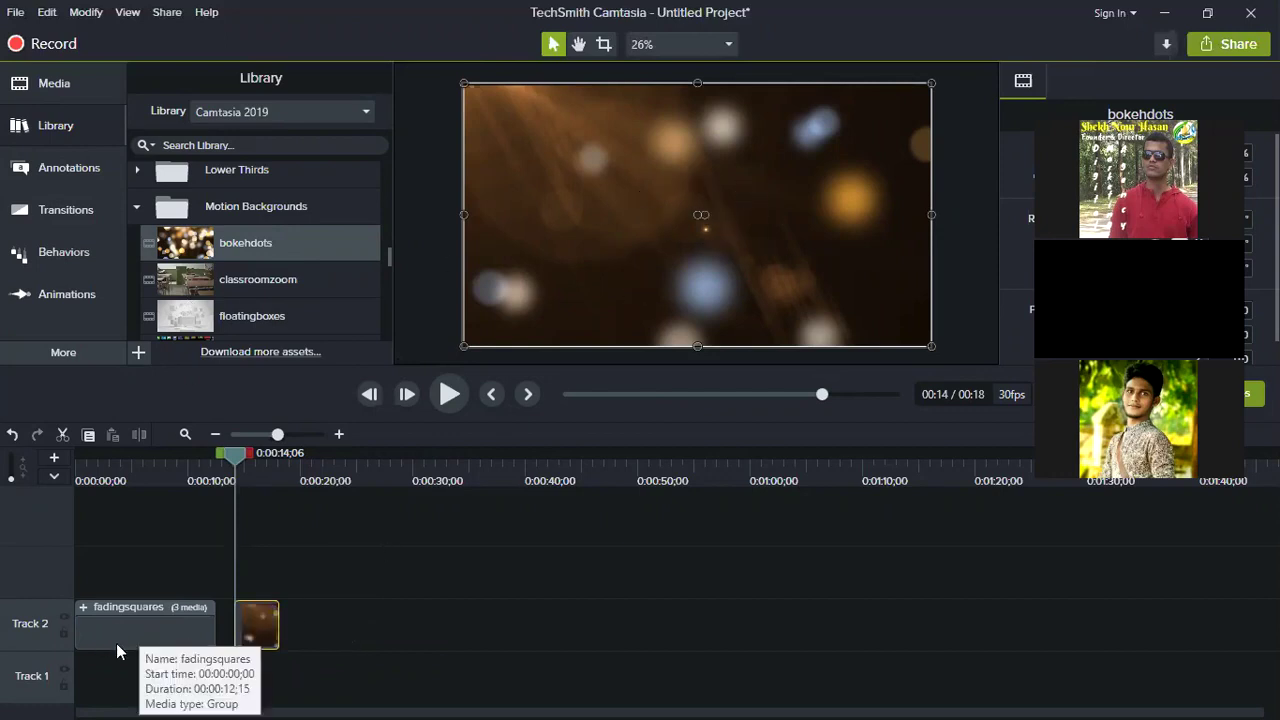
Show the properties of the fadingsquares group and scrub through both clips on Track 2
click(146, 621)
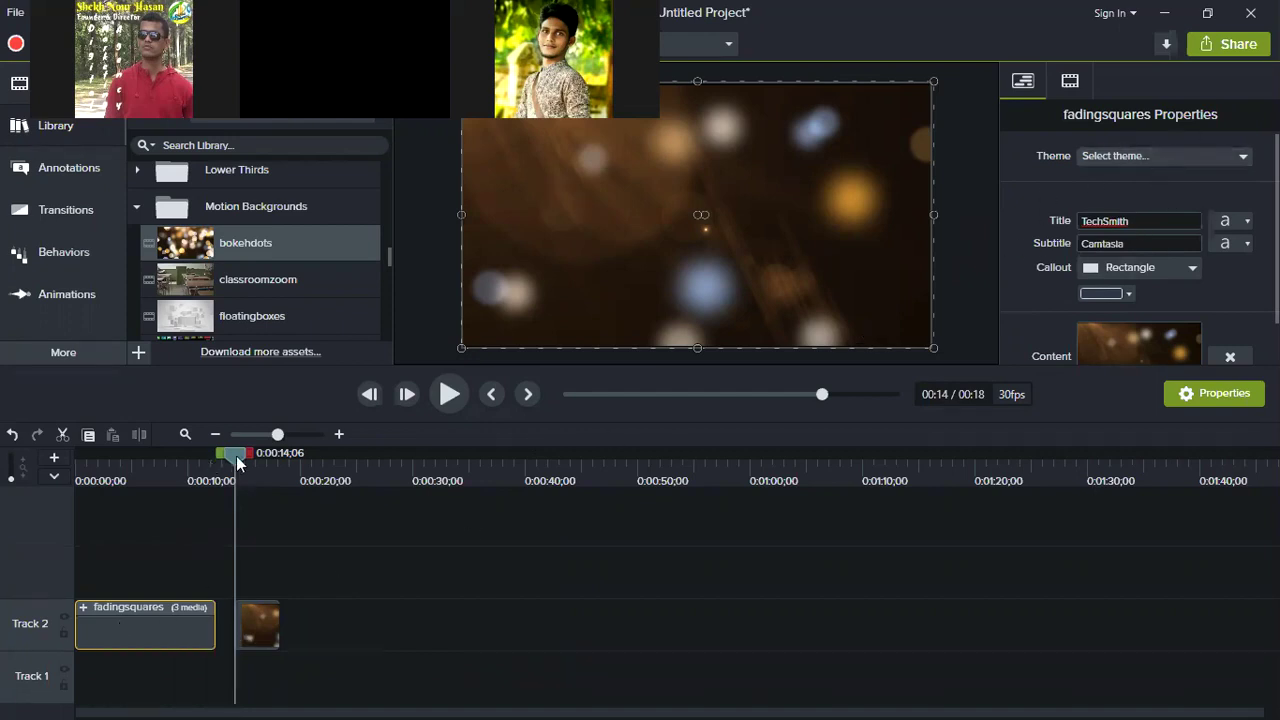
drag(230, 463, 205, 463)
click(95, 471)
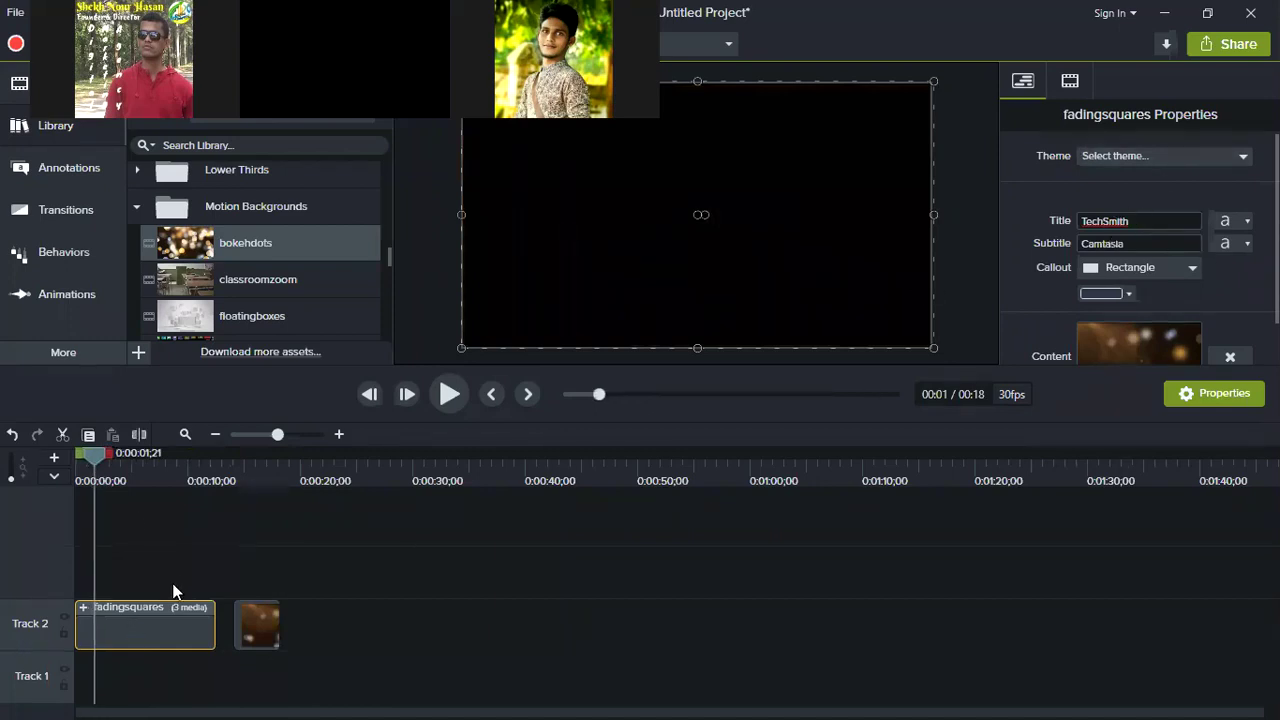
drag(96, 452, 268, 457)
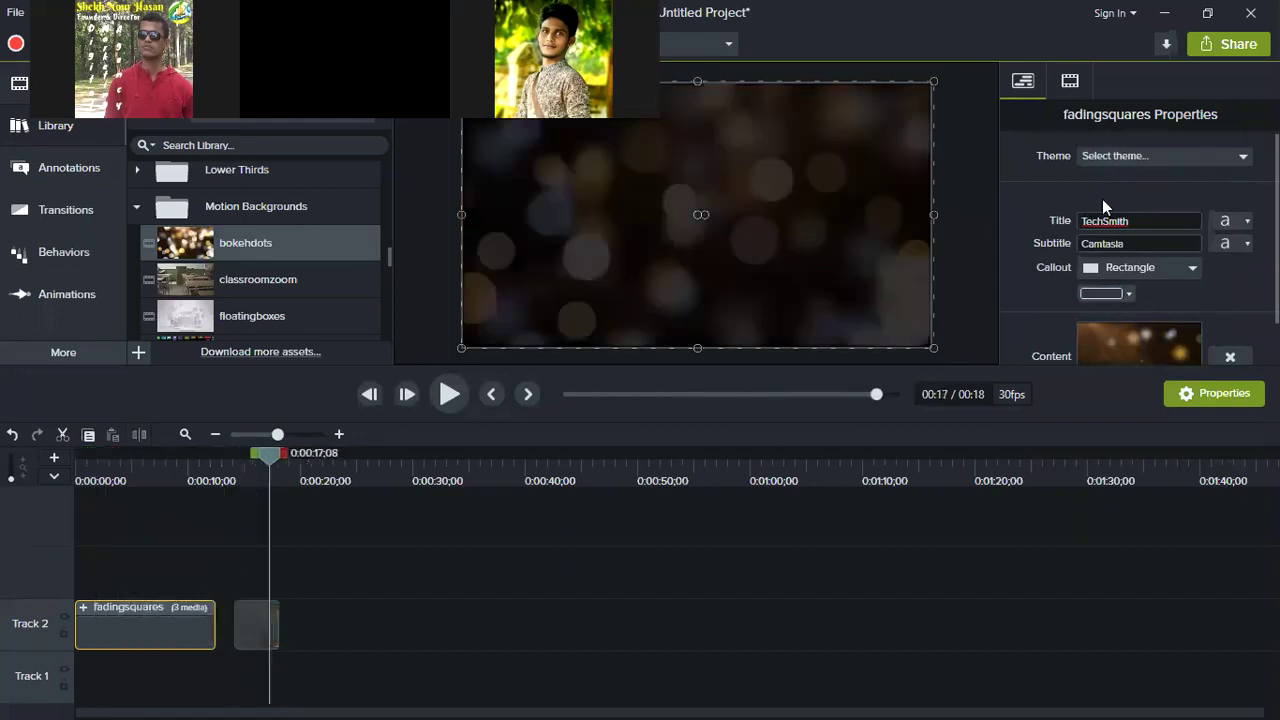
drag(270, 462, 159, 464)
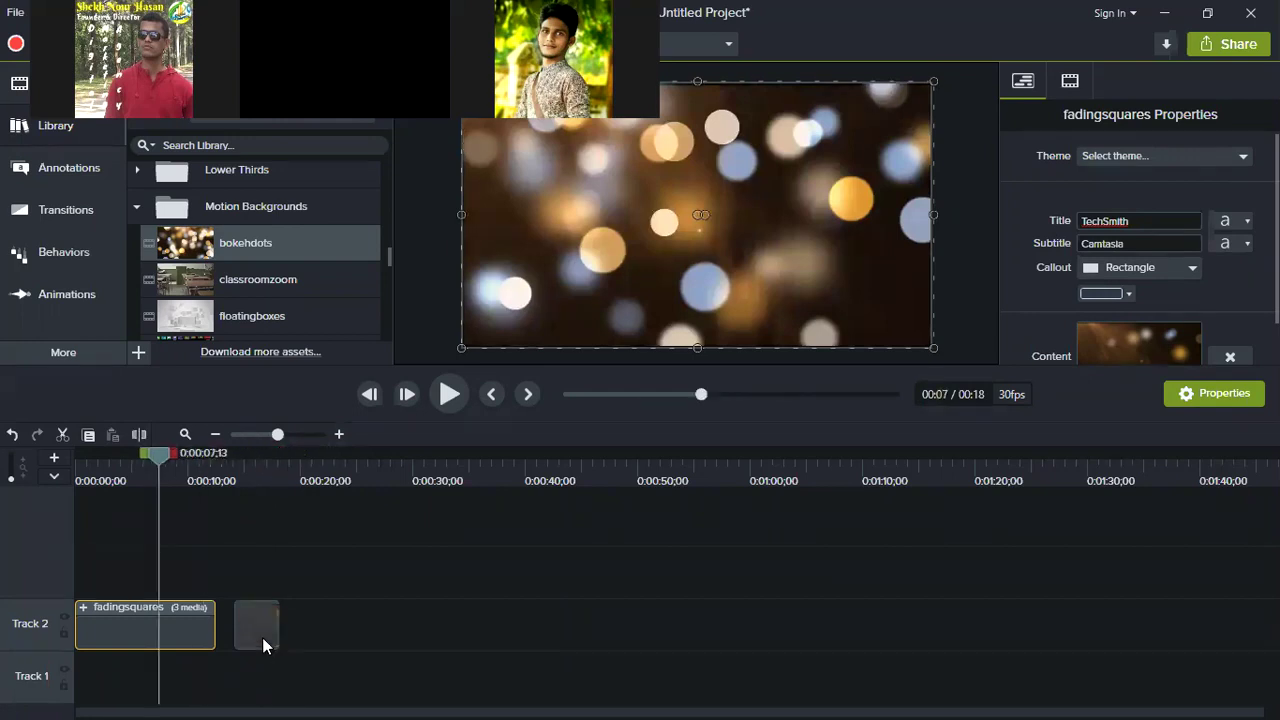
Compare the properties of bokehdots with those of fadingsquares while reviewing the frames of both clips
click(262, 637)
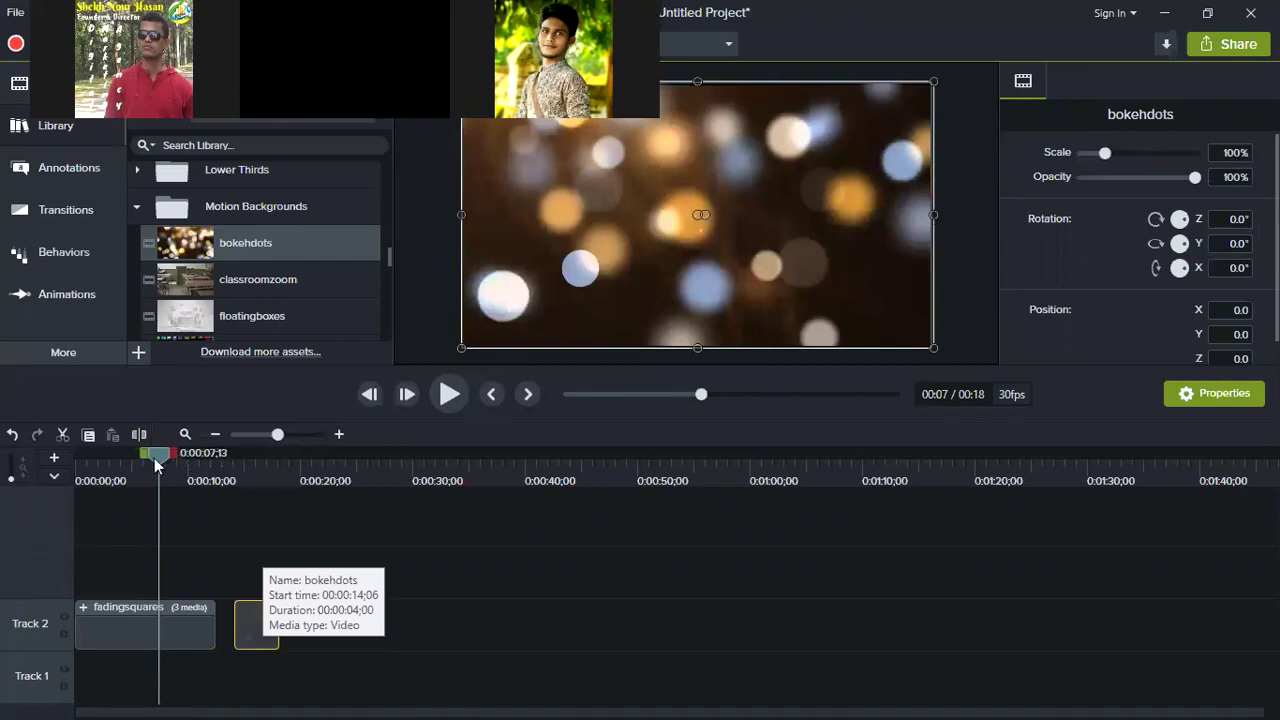
drag(259, 452, 349, 459)
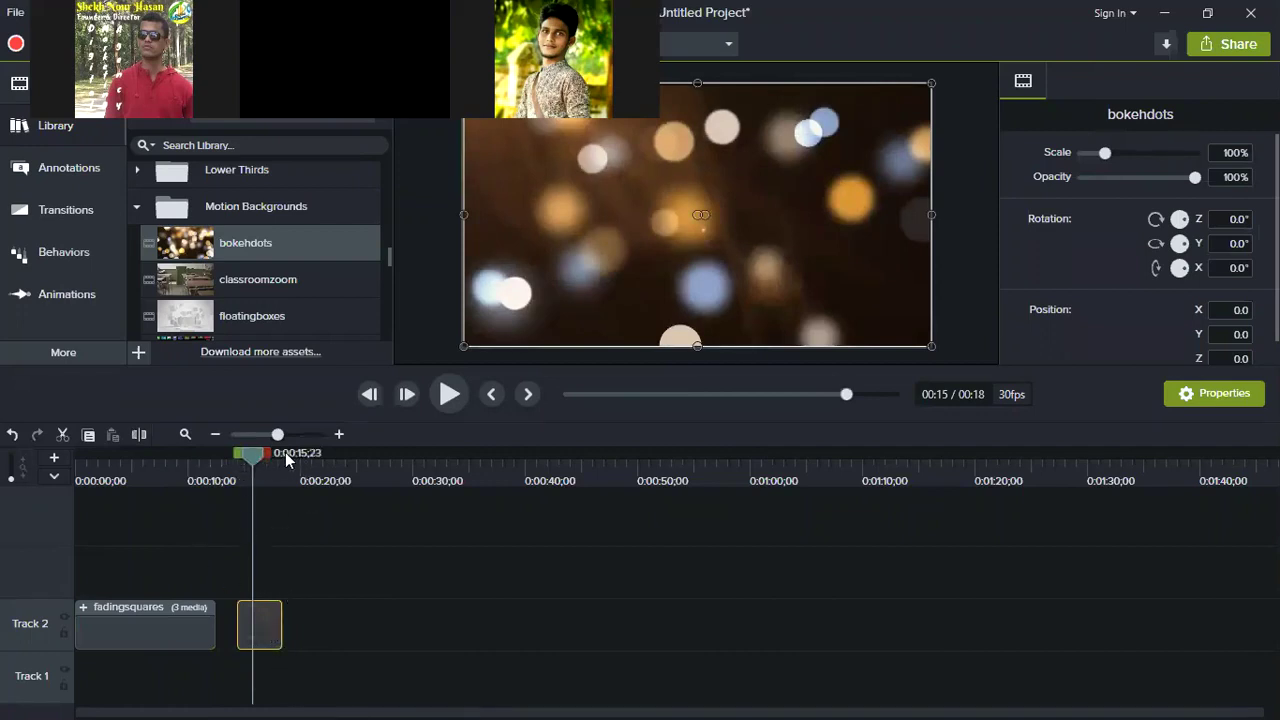
click(165, 466)
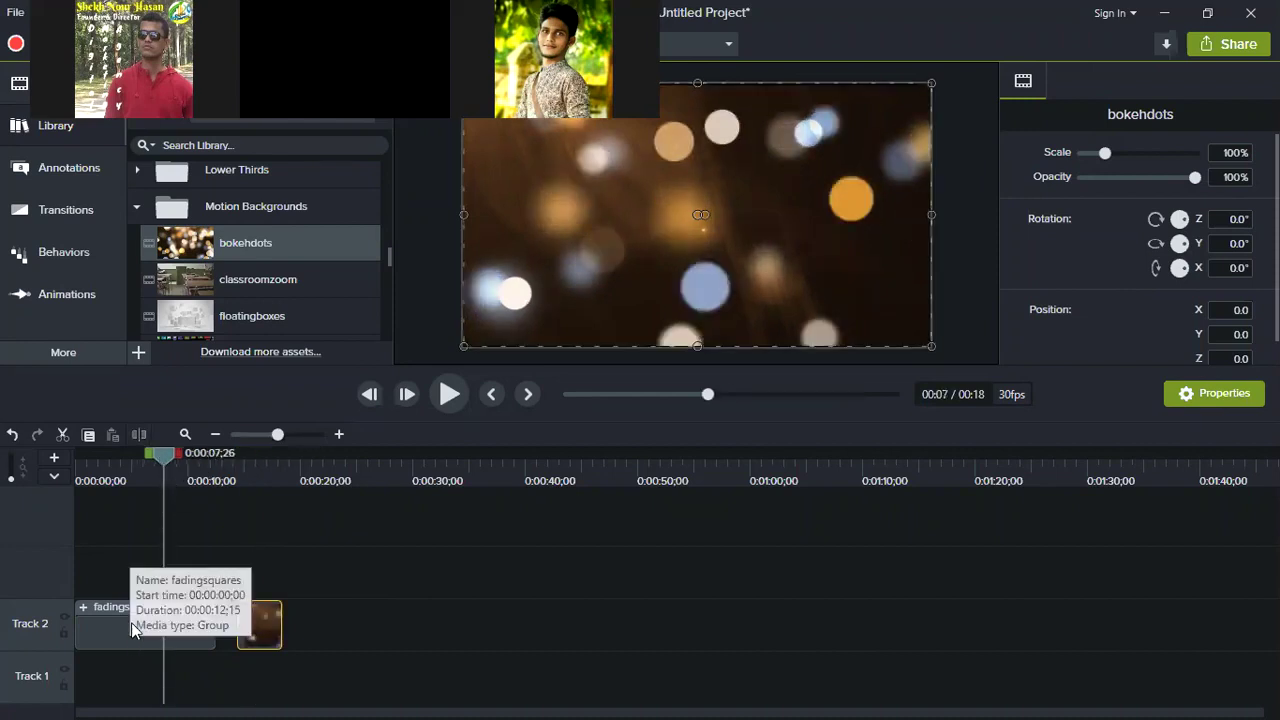
click(86, 622)
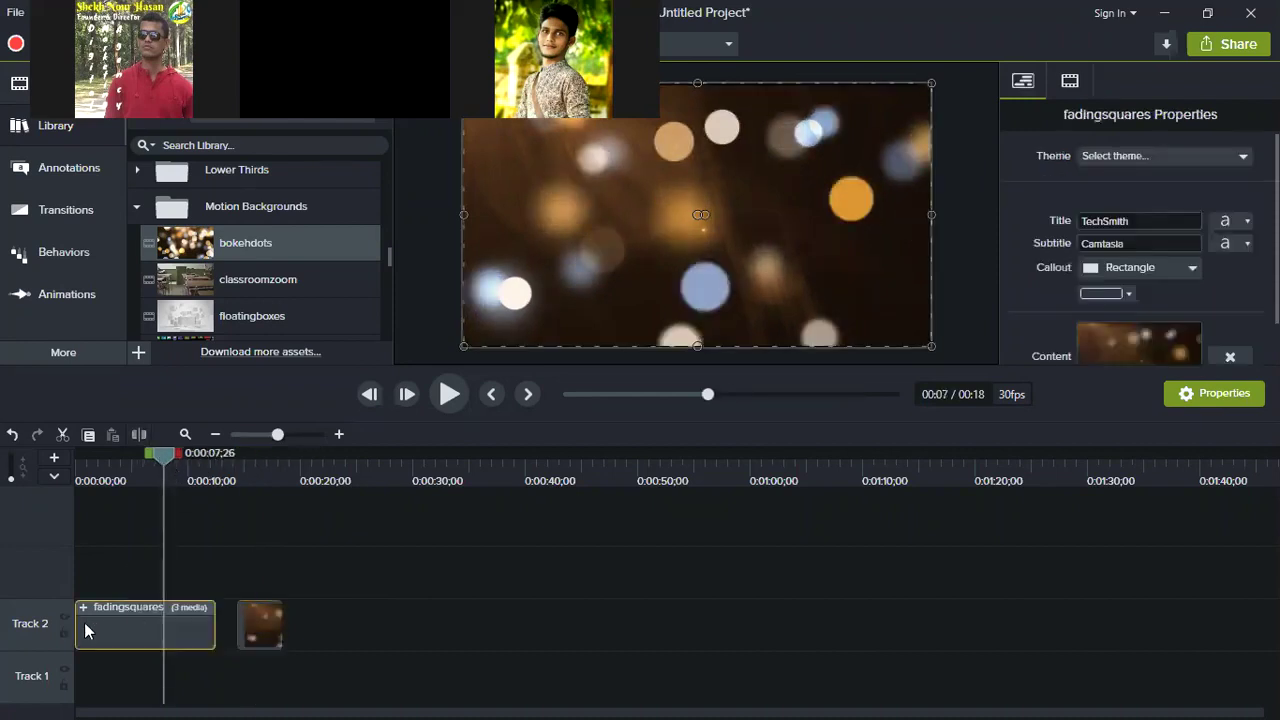
drag(180, 454, 259, 447)
click(184, 456)
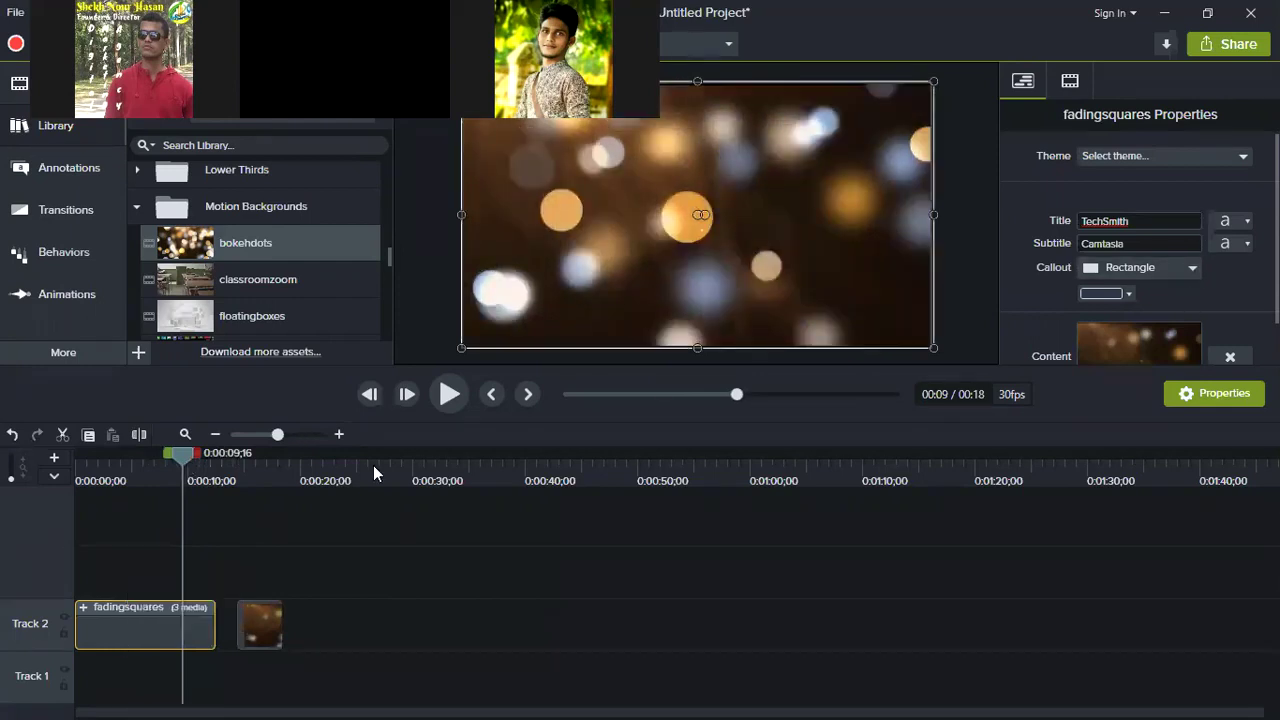
Play the fadingsquares group from the start of the timeline and pause at about 5;25, where its title and subtitle show
drag(150, 462, 73, 454)
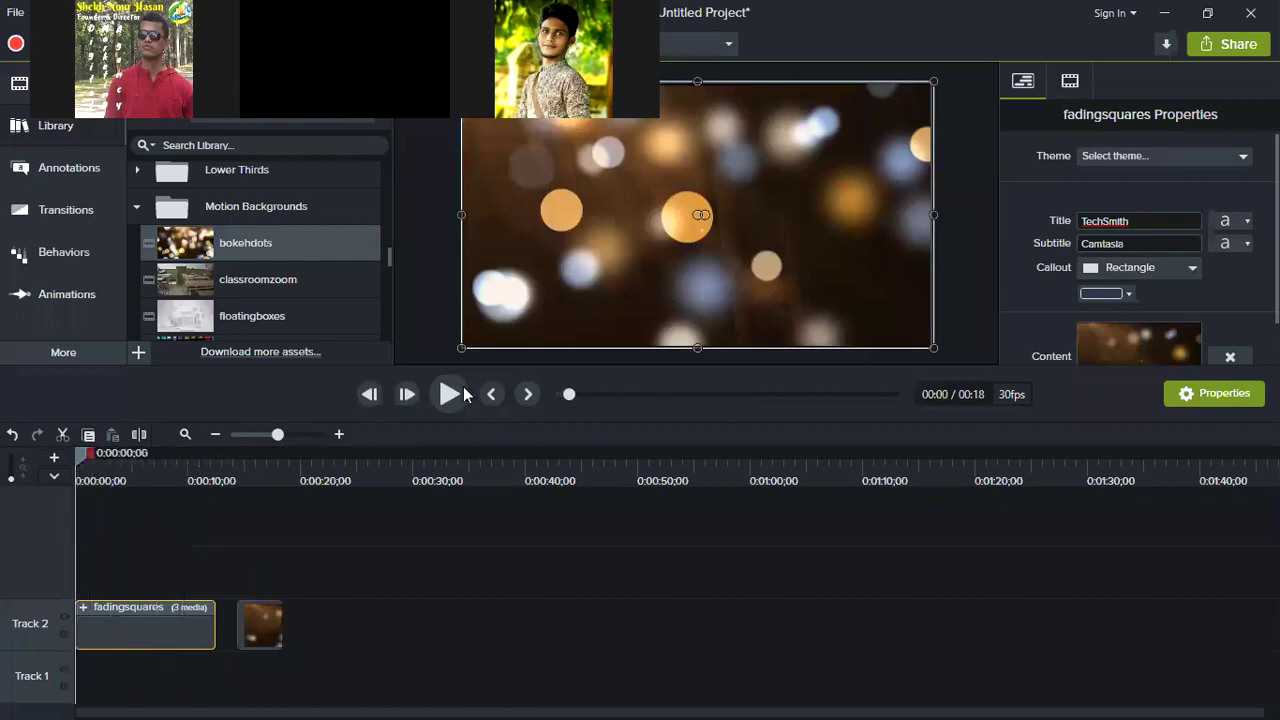
double_click(1143, 244)
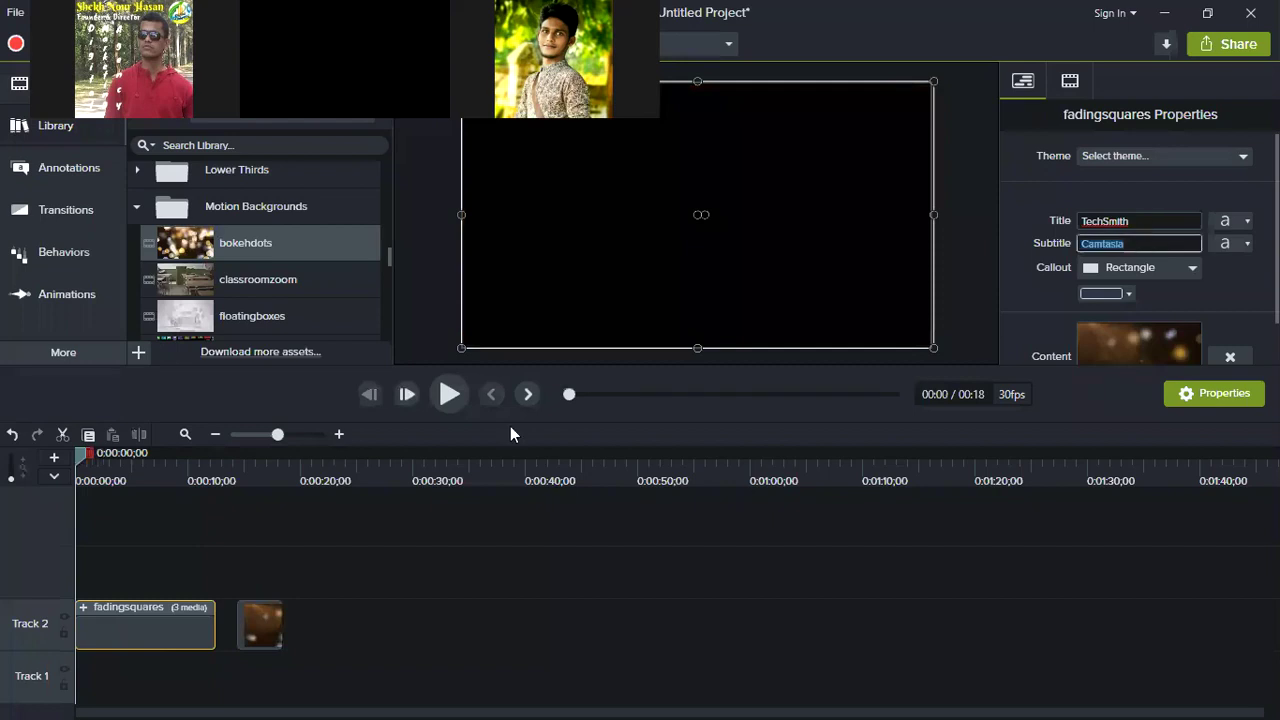
click(450, 396)
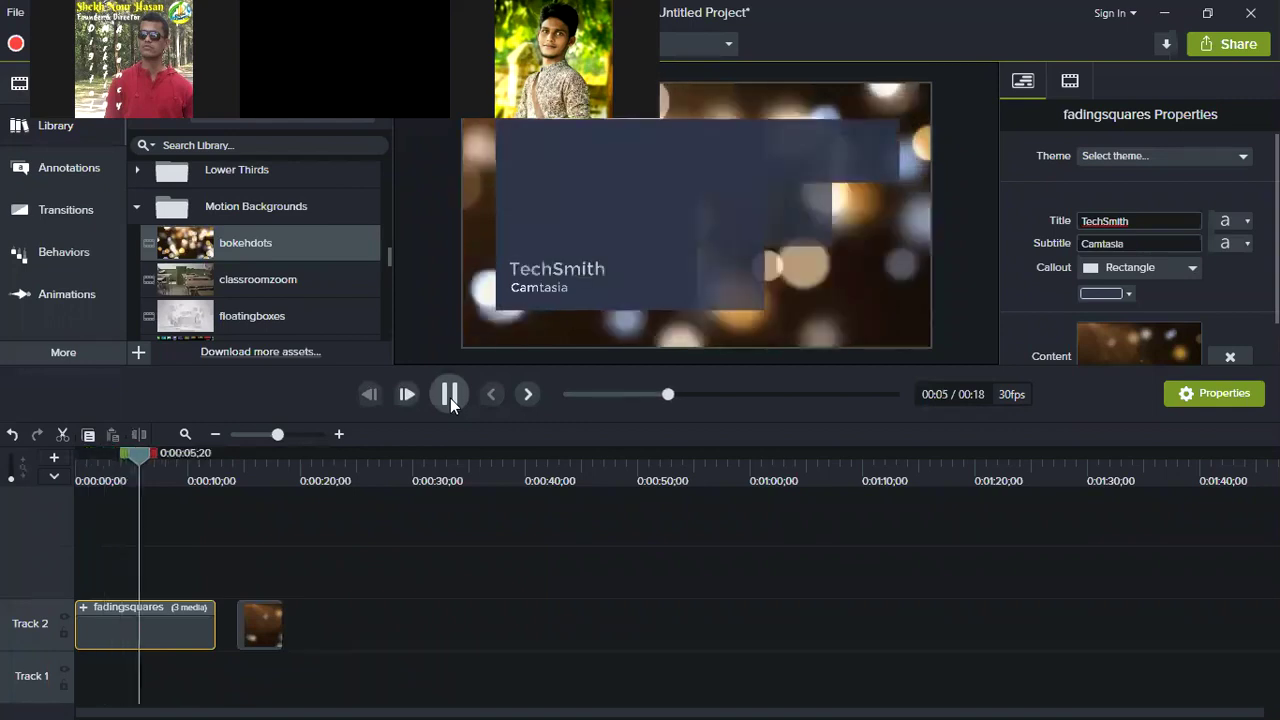
click(571, 292)
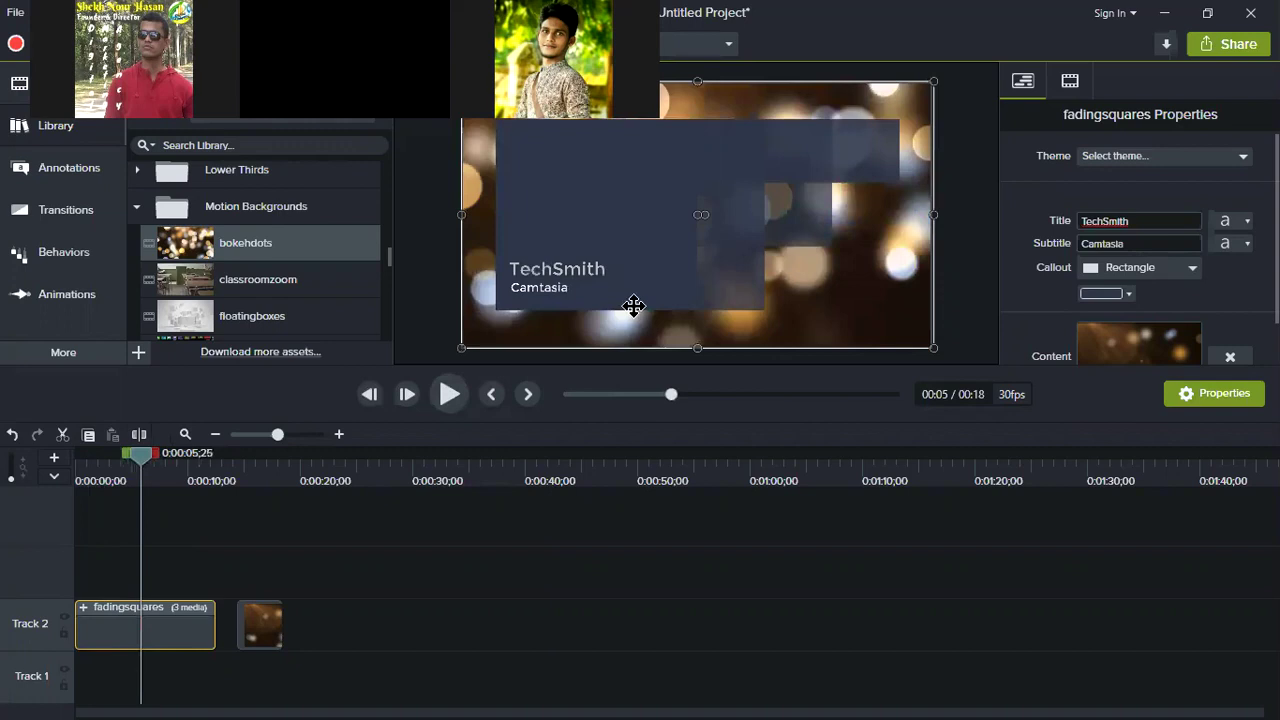
Set the title of the fadingsquares group to "Digital Marketing Agency"
click(1133, 221)
double_click(1133, 221)
text(Did)
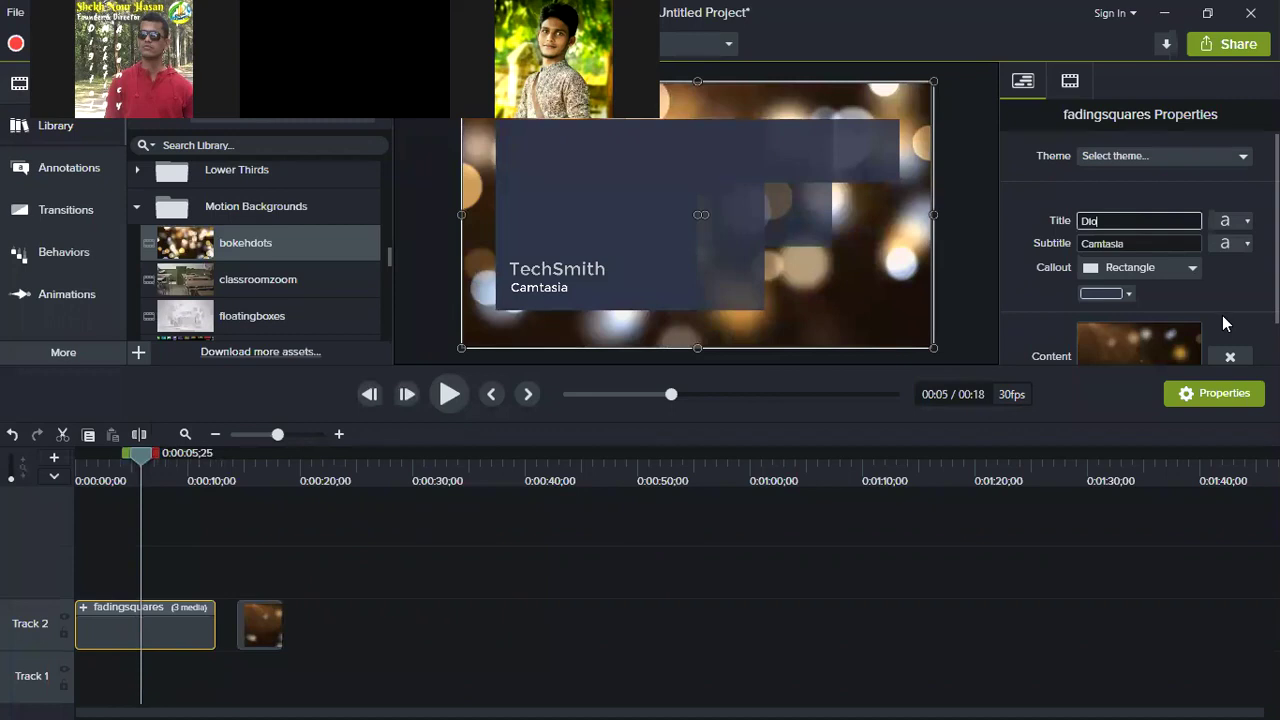
text(ita)
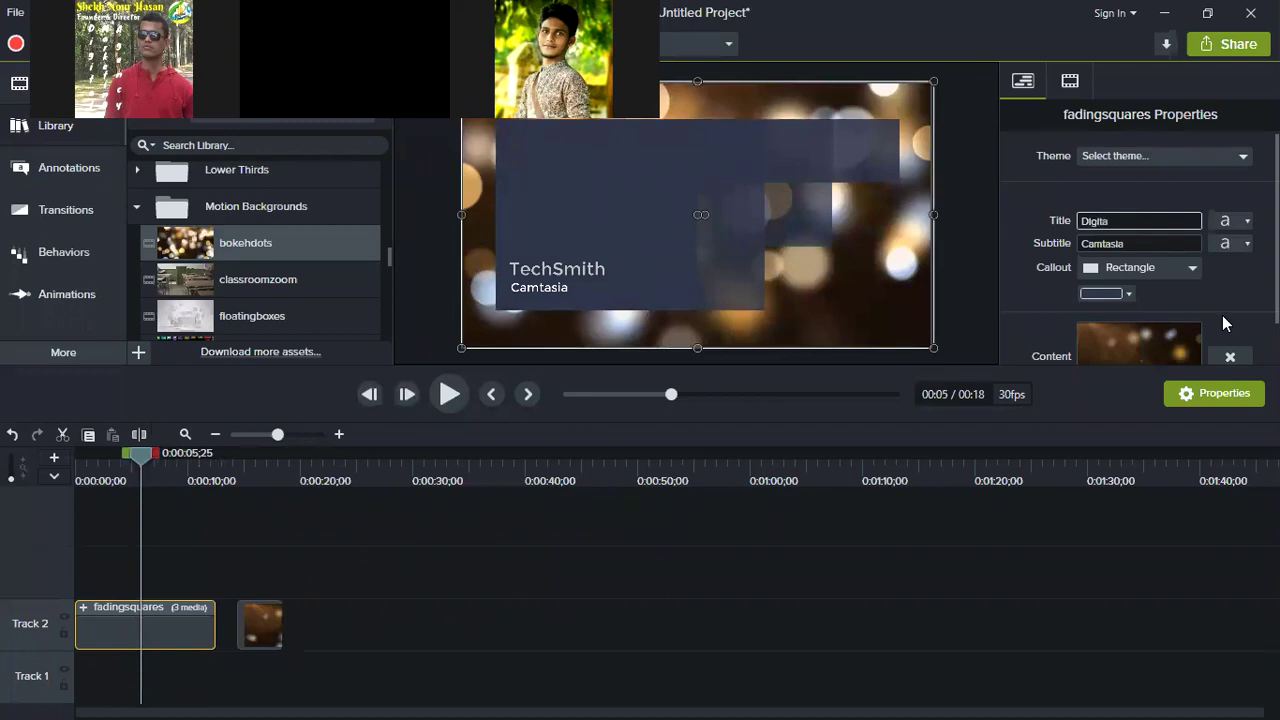
text(l Marketing Agency)
Replace the fadingsquares subtitle with "3rd Batch Admission Running"
double_click(1137, 246)
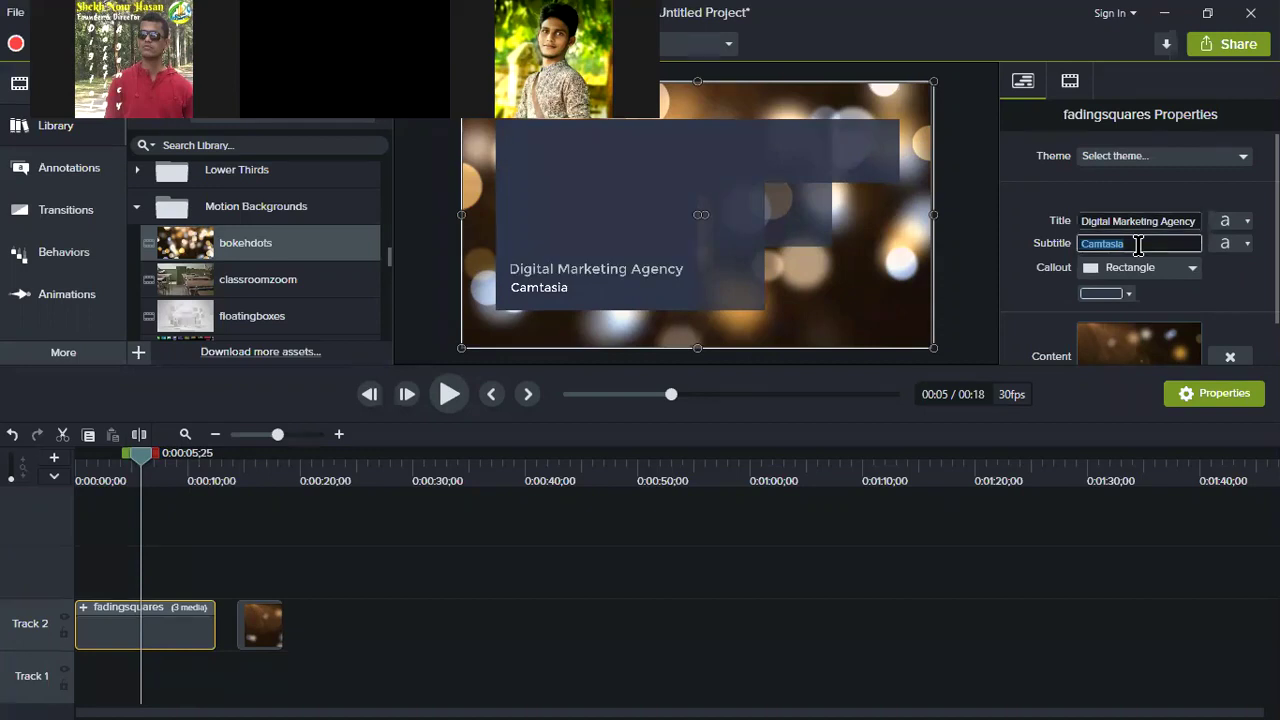
text(3rd B)
text(t)
key(BackSpace)
text(atch a)
key(BackSpace)
text(Admission Running)
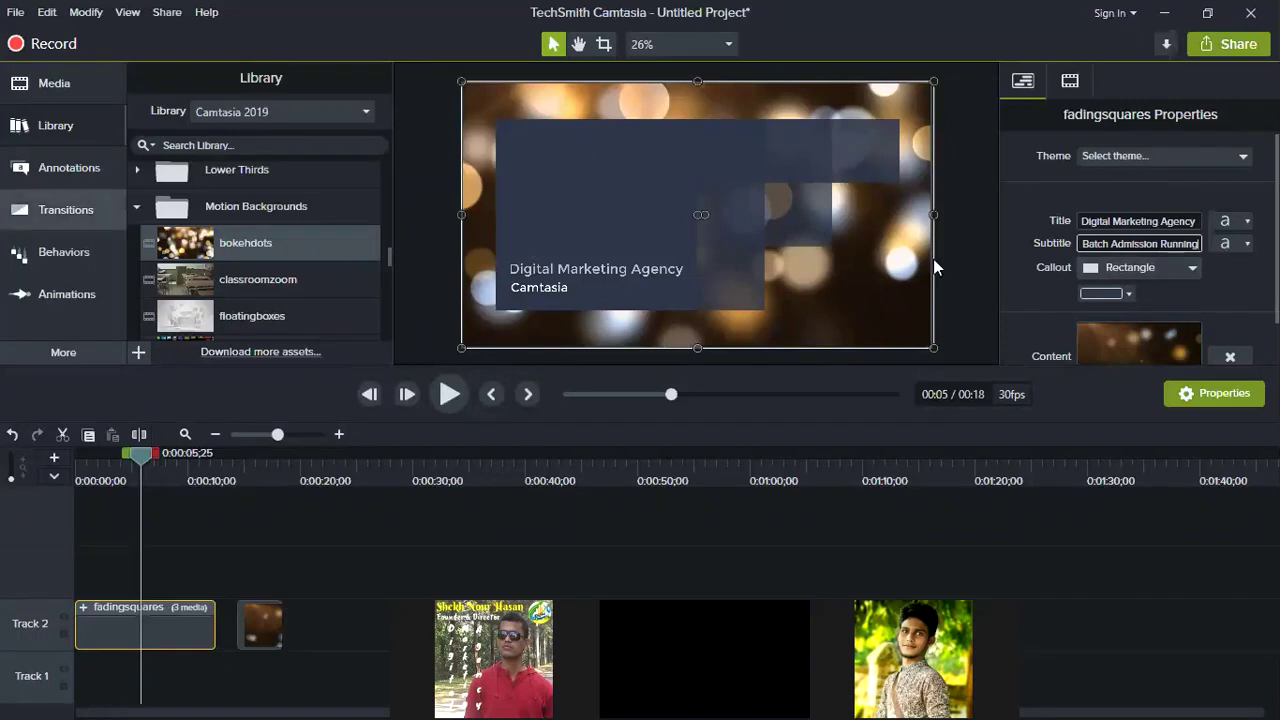
Change the fadingsquares callout shape to Octagon and recolour it green, #237449
click(1192, 268)
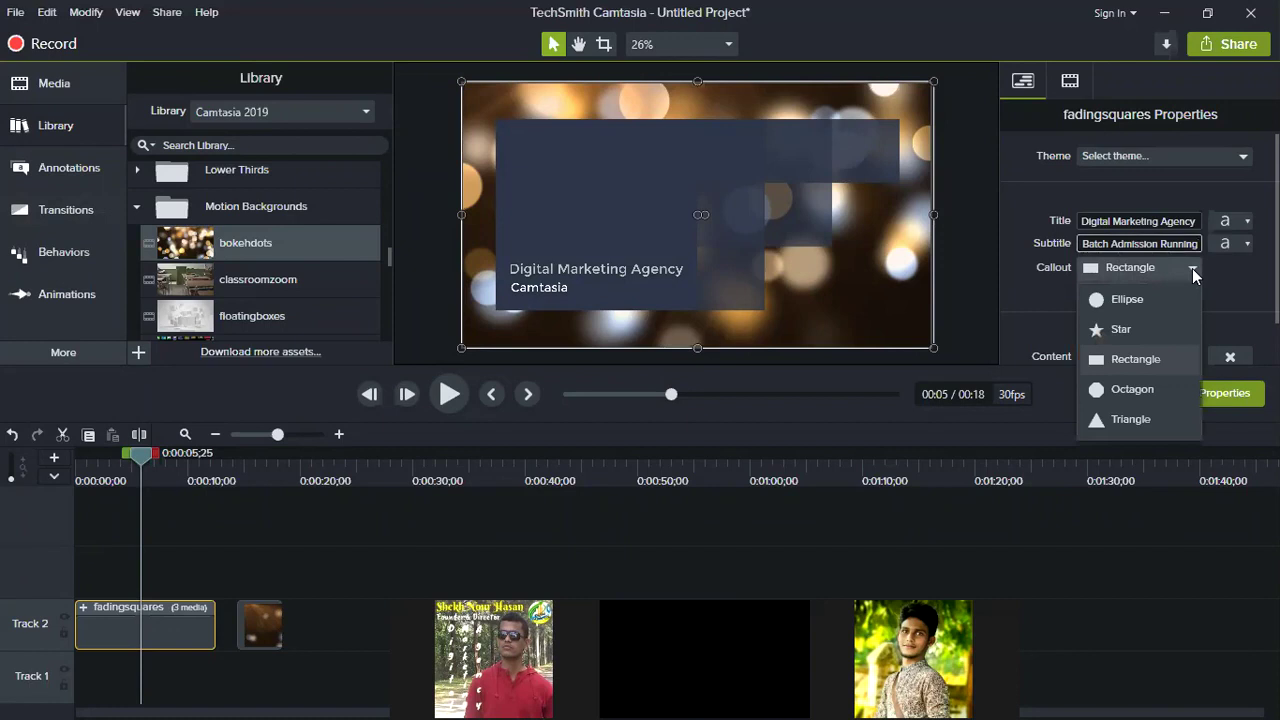
click(1151, 390)
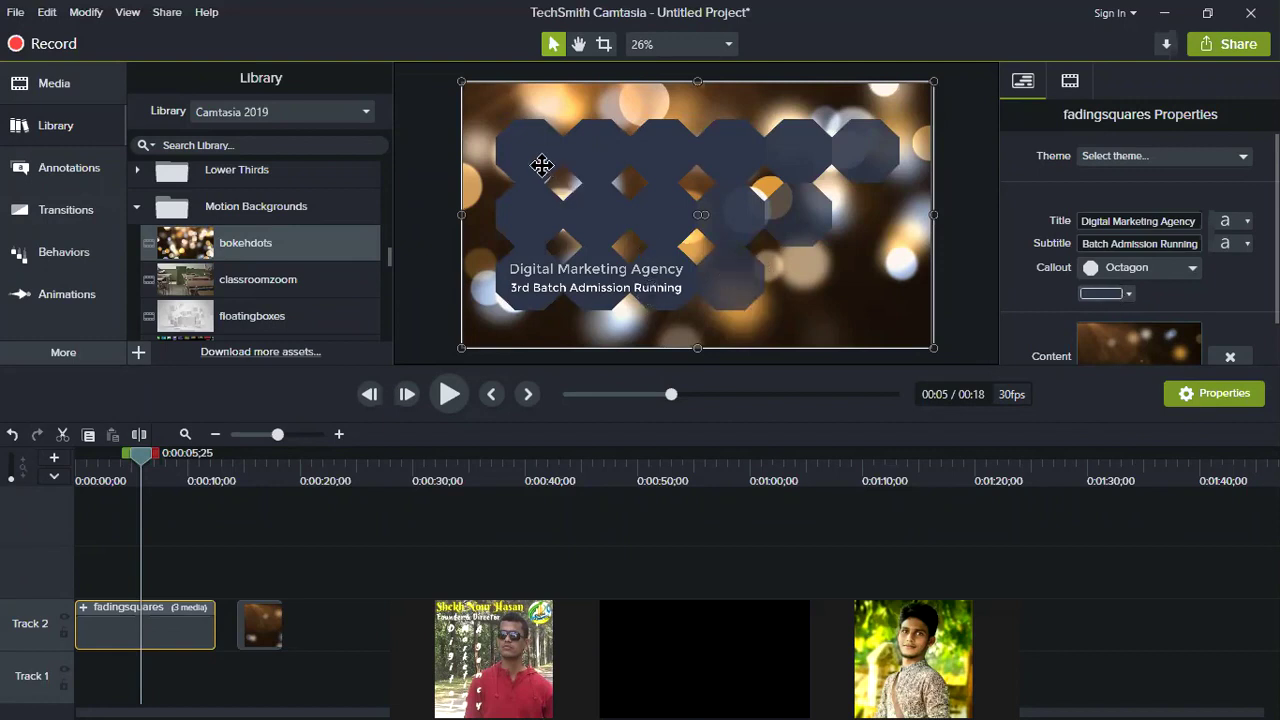
click(1093, 294)
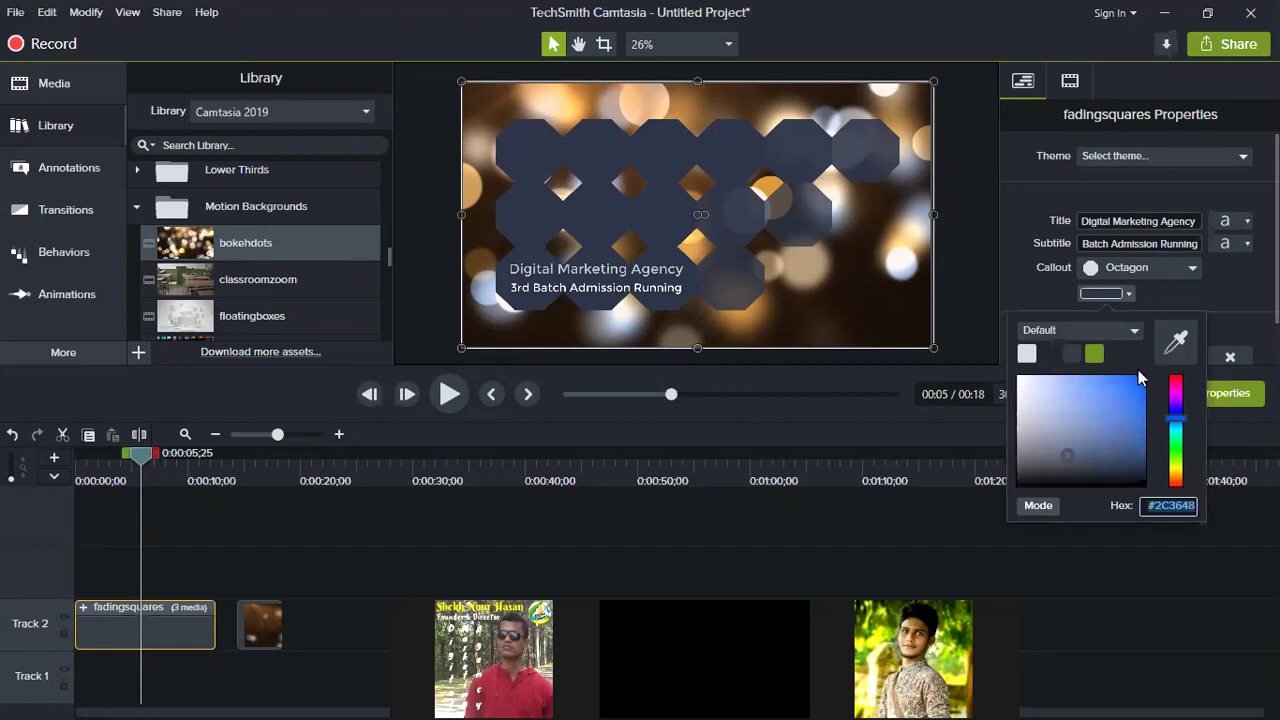
drag(1176, 420, 1176, 445)
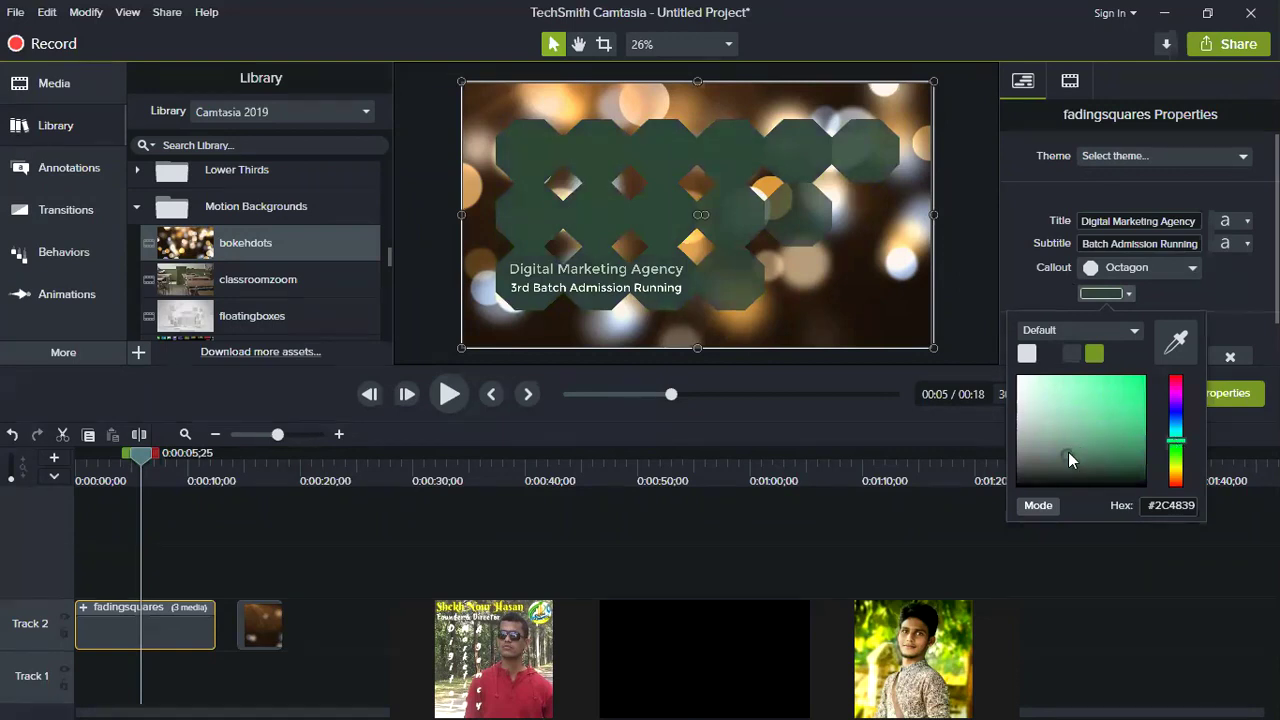
drag(1068, 454, 1108, 435)
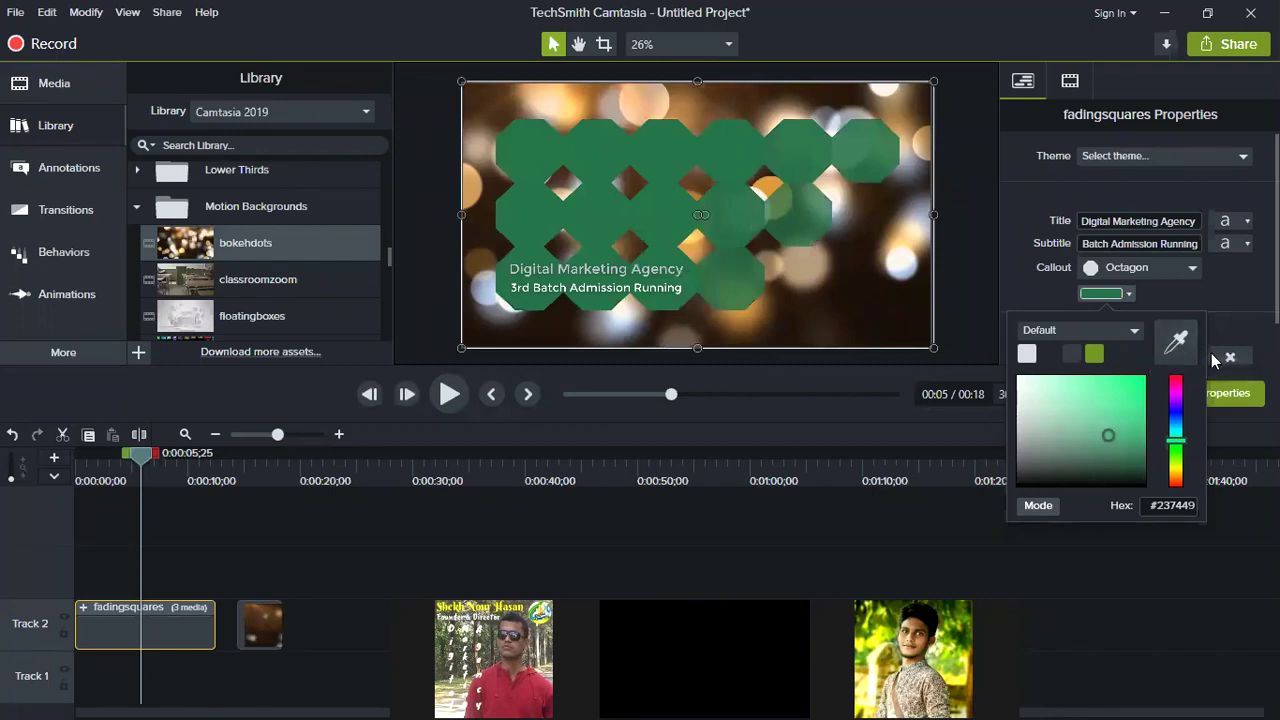
Recolour the octagon callouts by sampling a dark brown from the bokeh background in the preview with the eyedropper
click(1177, 345)
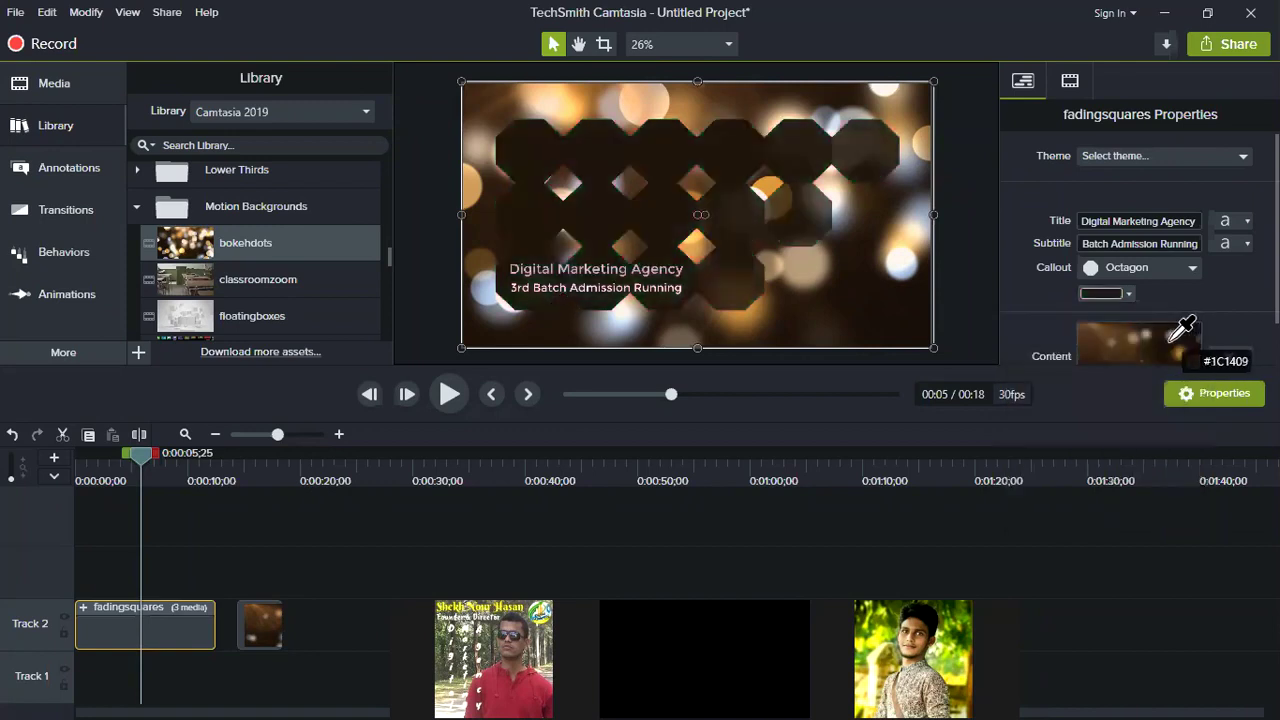
click(886, 297)
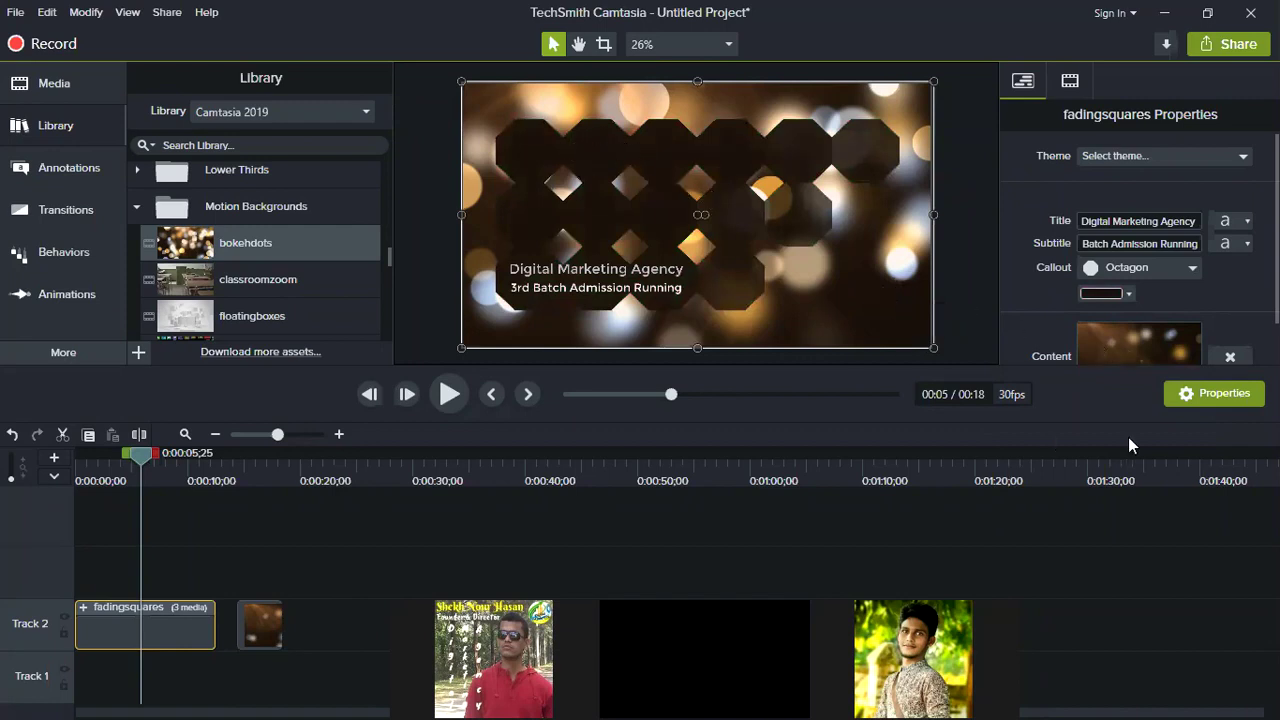
scroll(1230, 358, down, 1)
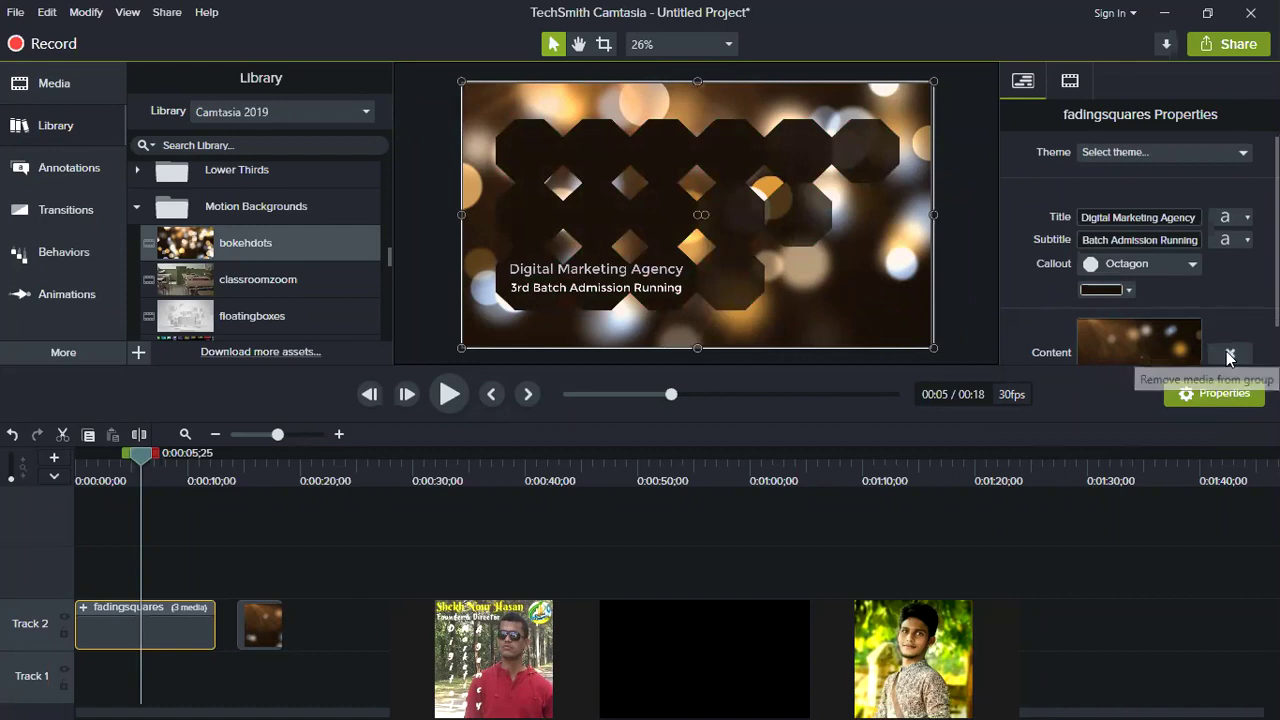